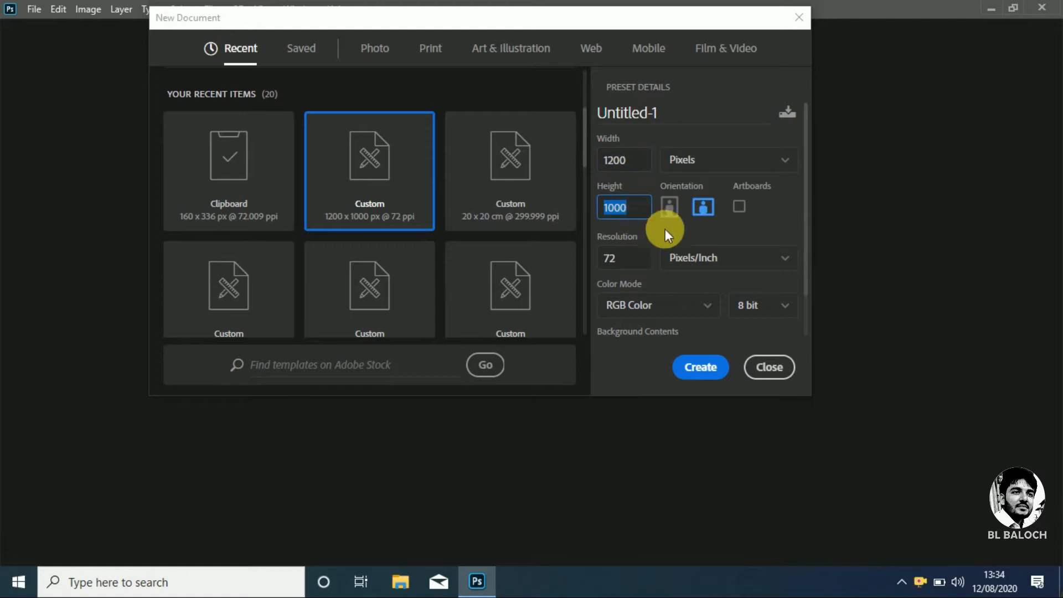
Create a new 1200 x 1000 pixel RGB document at a resolution of 300 pixels/inch.
click(634, 260)
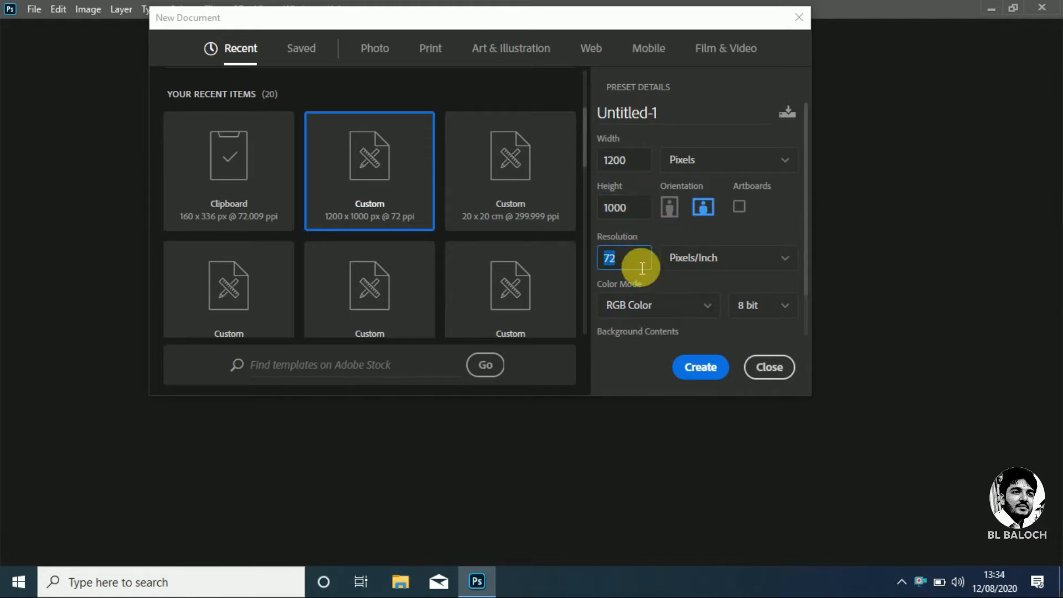
click(695, 376)
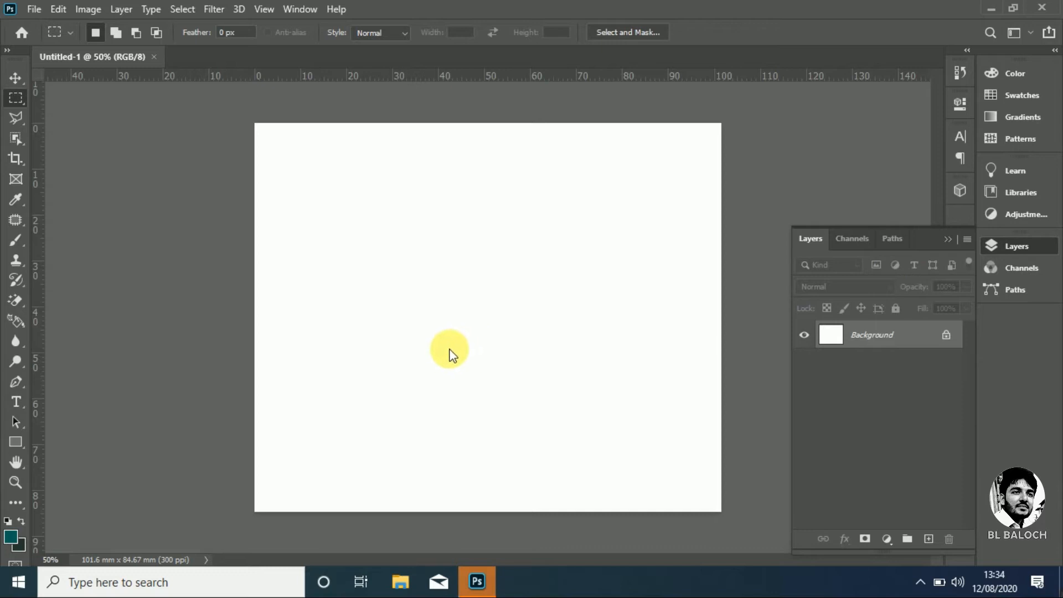
Set the foreground colour to teal #0d7e6d and fill the Background layer with it.
click(12, 536)
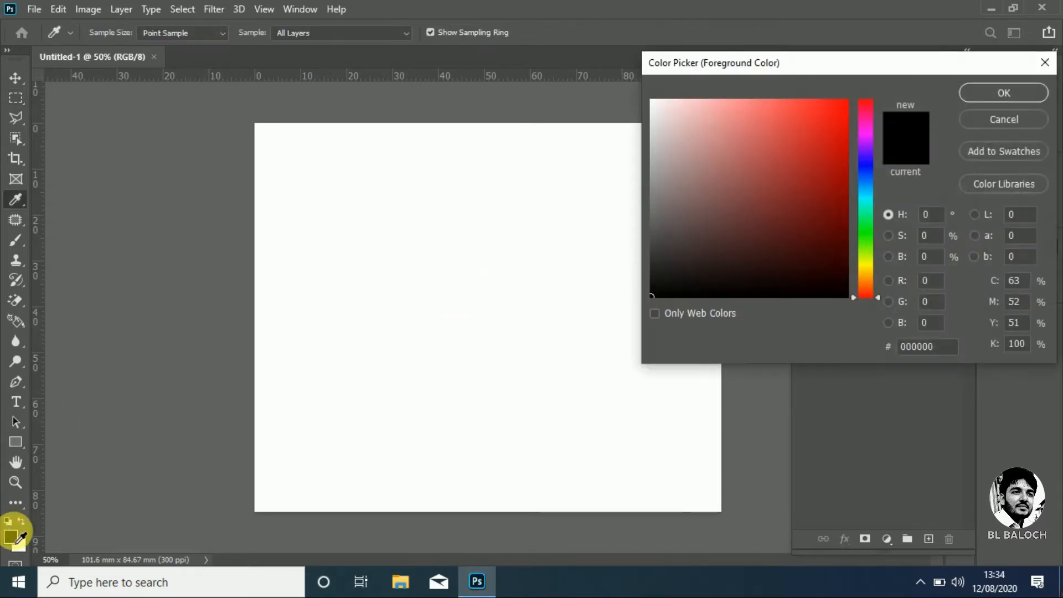
click(867, 204)
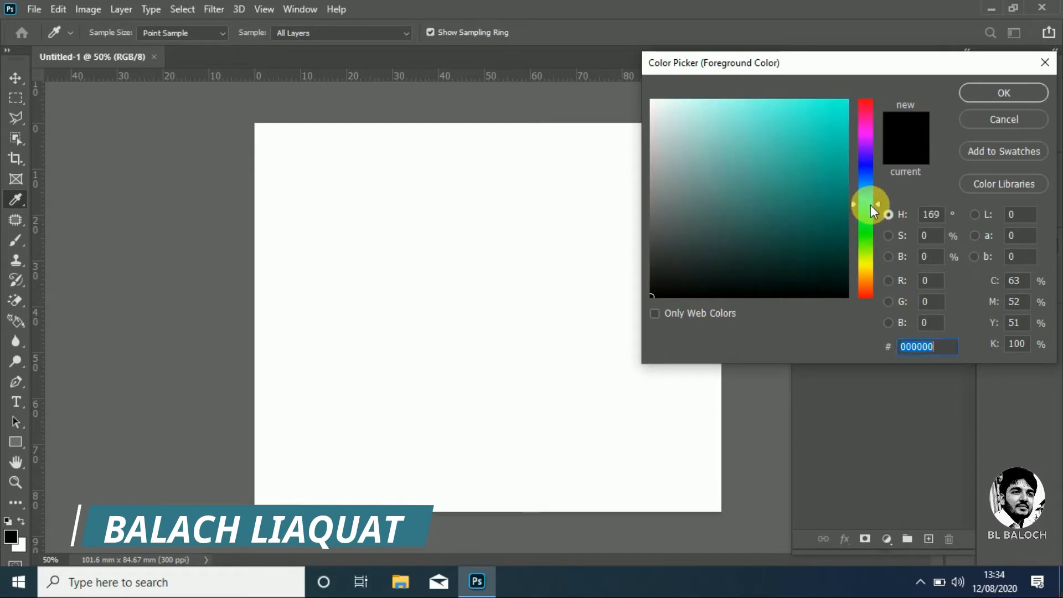
click(806, 204)
drag(807, 205, 834, 206)
drag(949, 349, 871, 343)
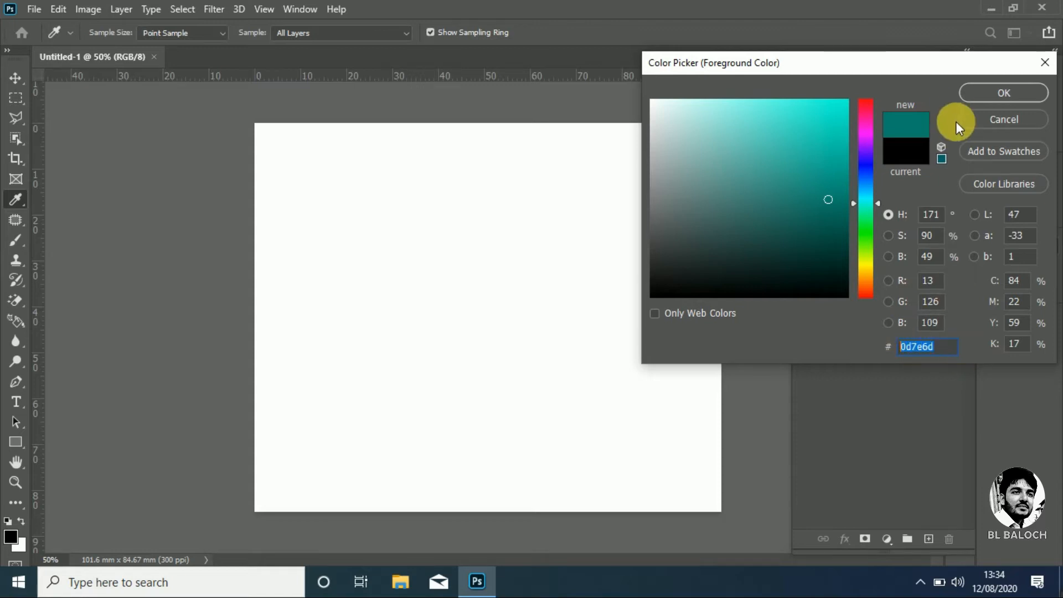
click(986, 92)
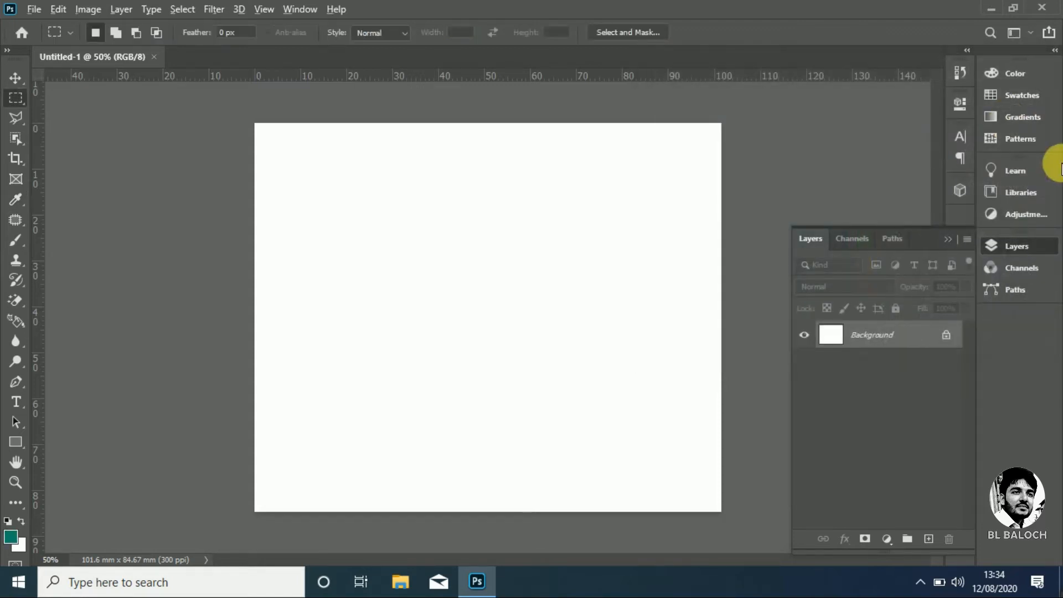
key(alt+BackSpace)
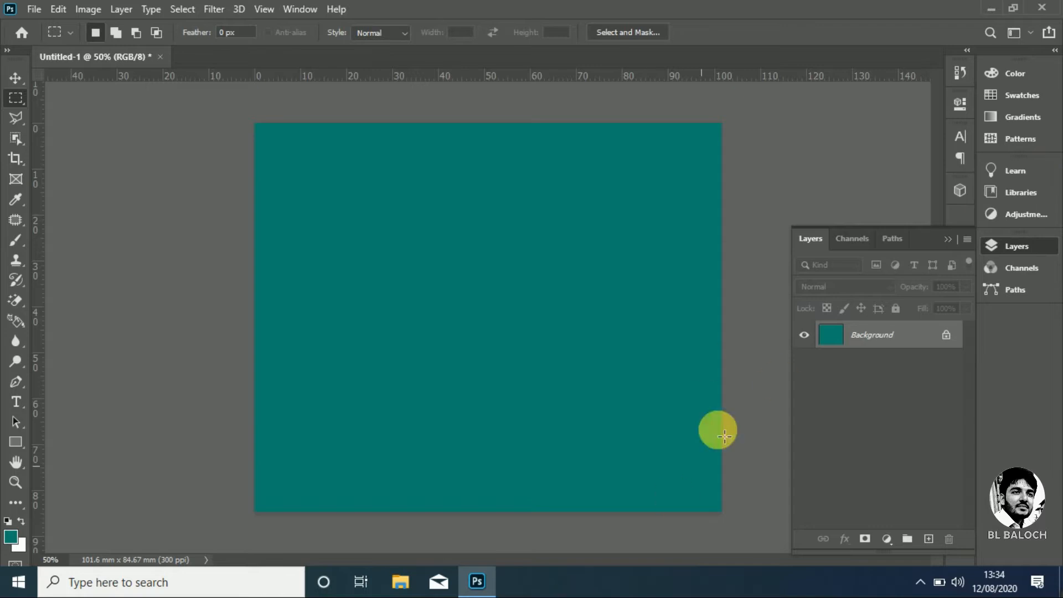
Open the walking-character image ssdsdsdsdsdsdsd.png from the desktop as a separate document and collapse the layer list.
click(992, 9)
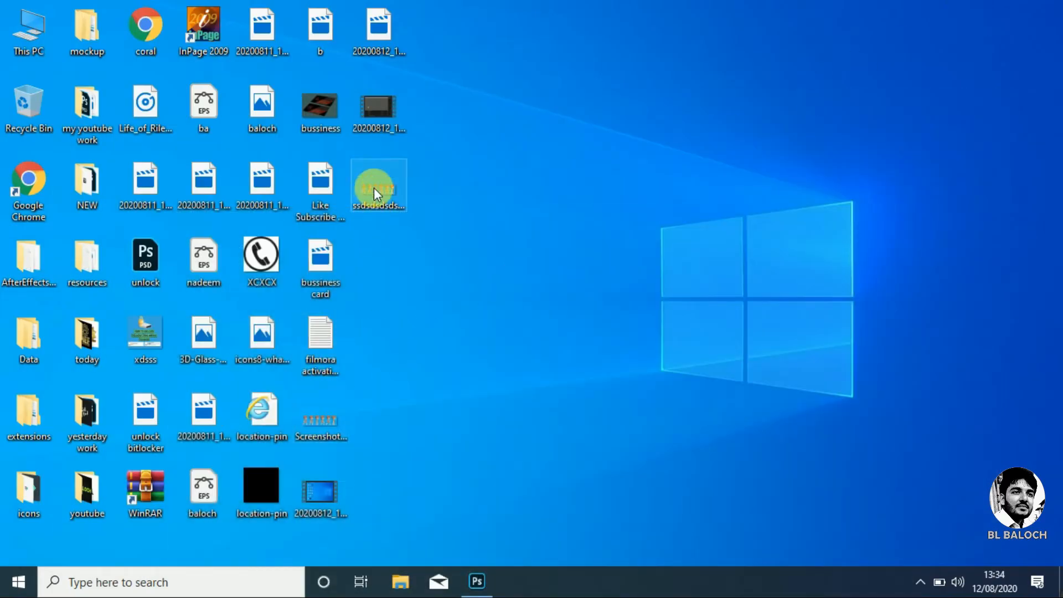
click(475, 582)
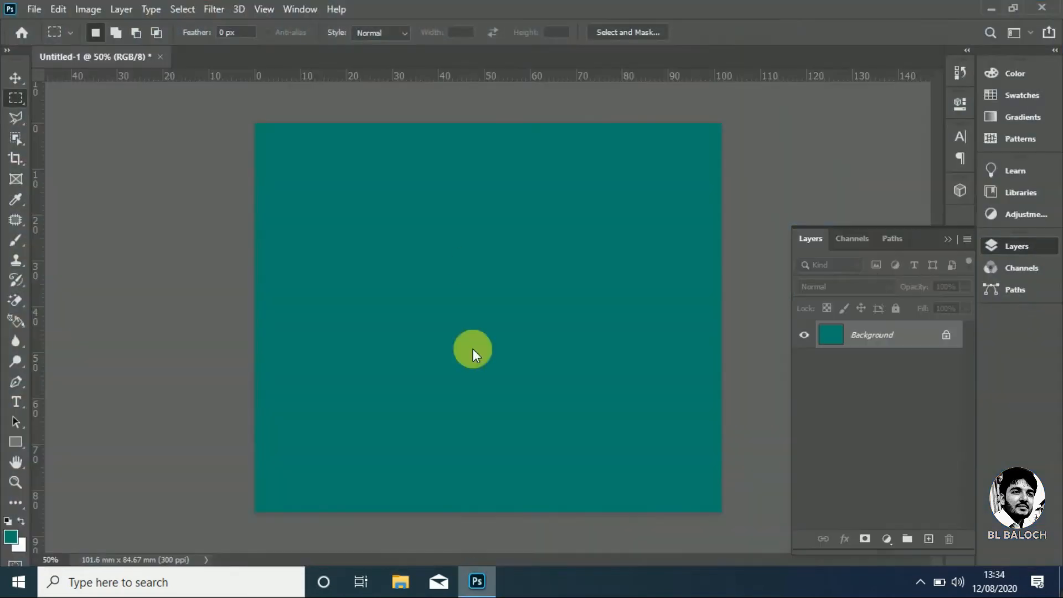
drag(468, 12, 470, 13)
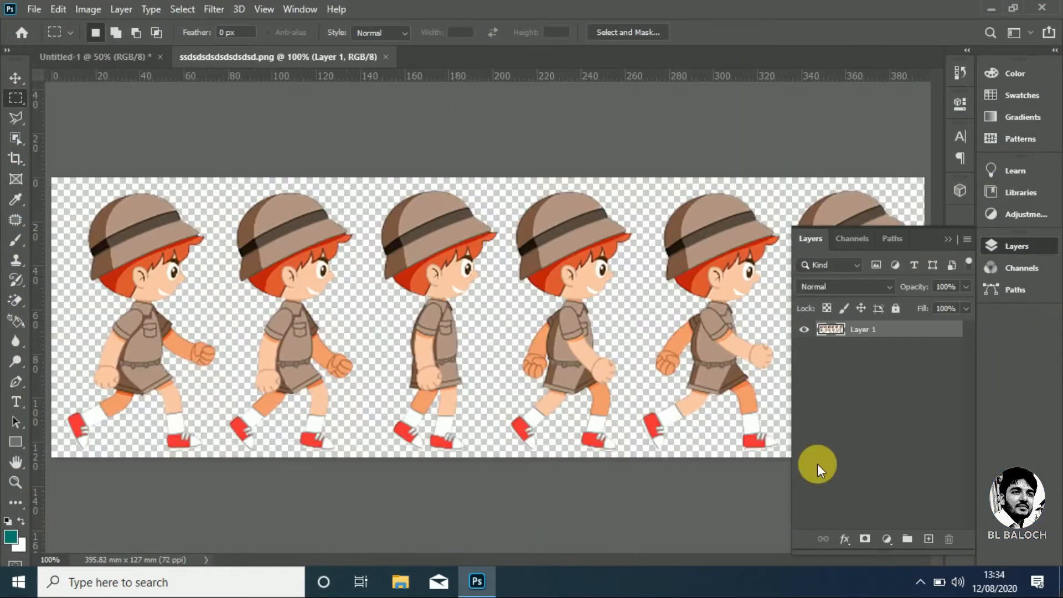
click(946, 236)
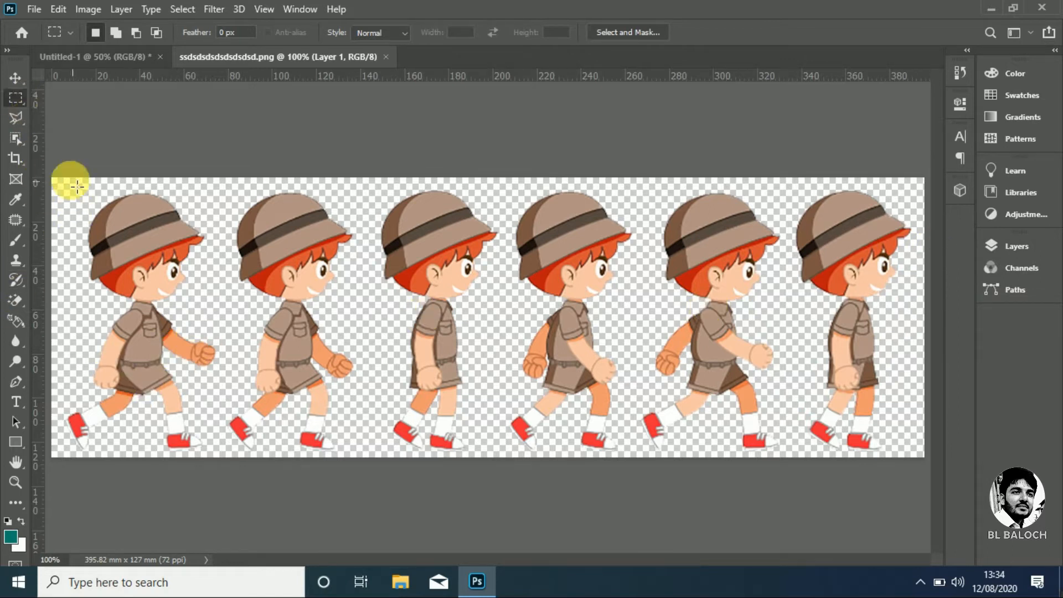
Copy the first walking pose from the sprite image and paste it near the centre of the teal Untitled-1 canvas.
drag(62, 179, 227, 460)
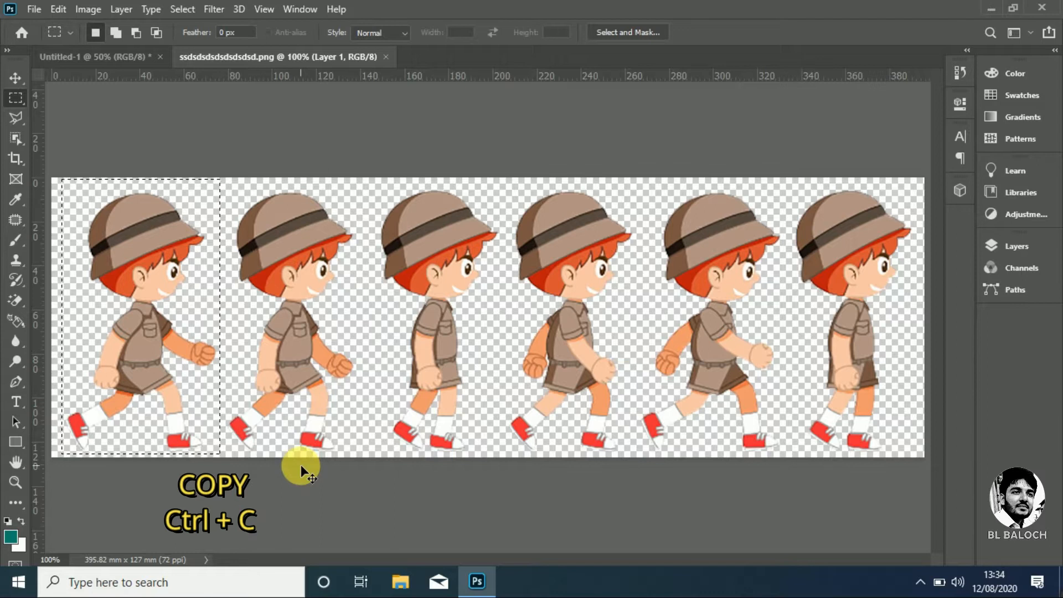
click(122, 58)
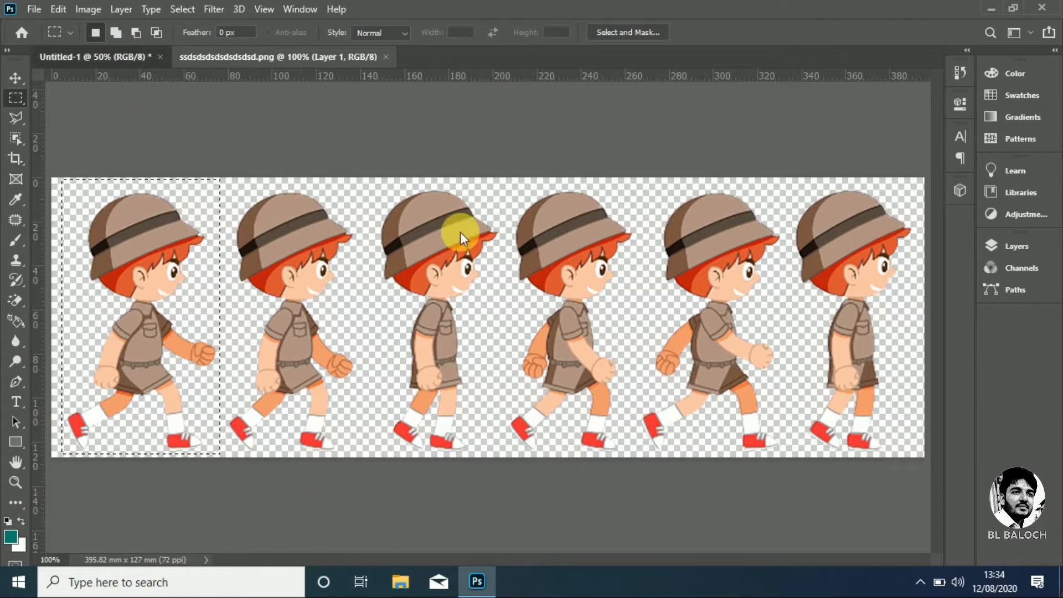
key(ctrl+v)
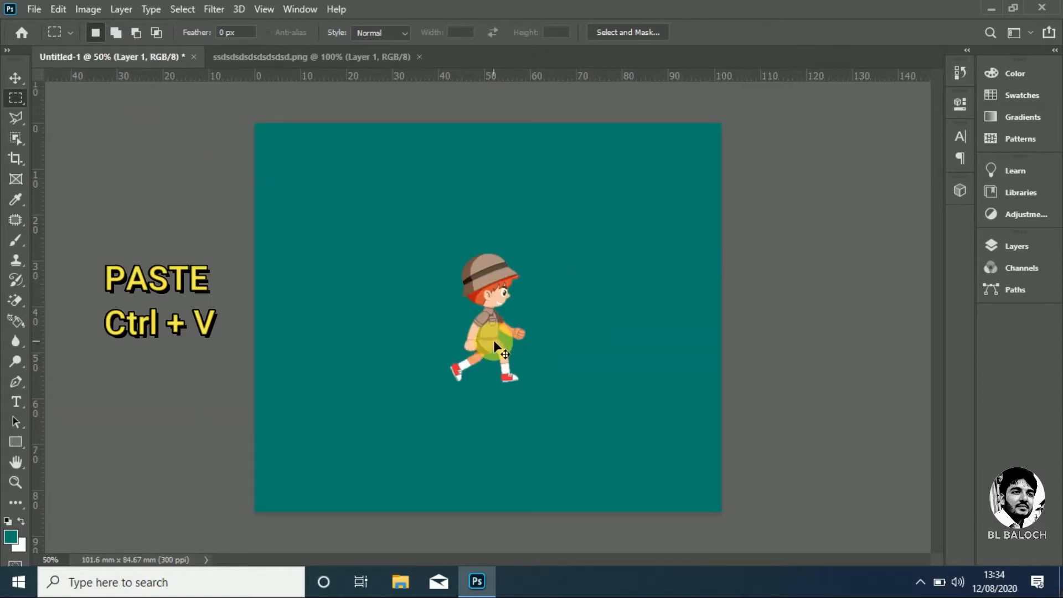
drag(491, 342, 487, 340)
Copy the second walking pose from the sprite image into Untitled-1 and align it over the first pose.
click(241, 56)
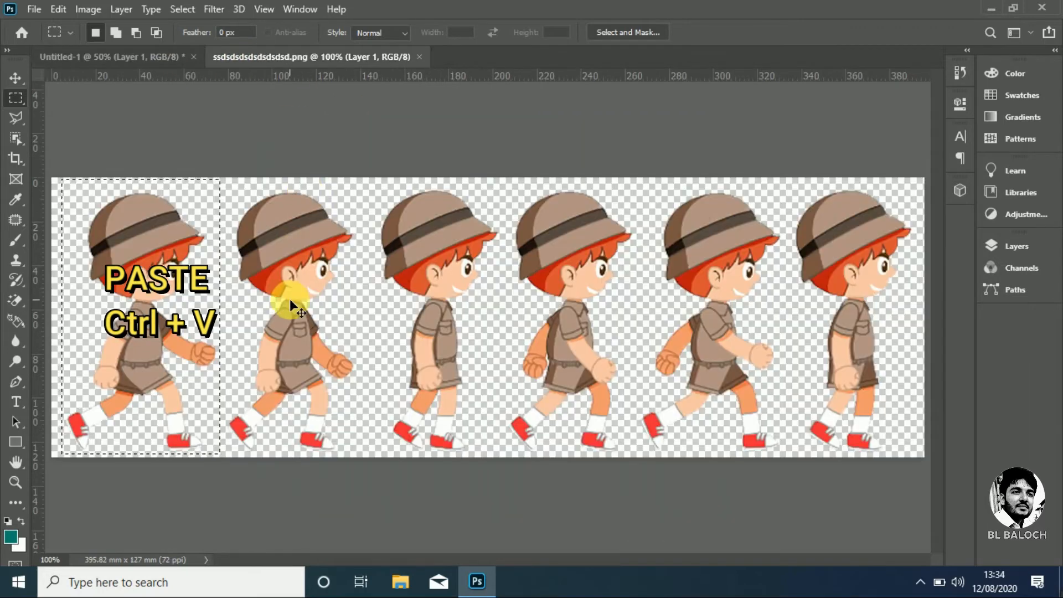
drag(237, 186, 241, 429)
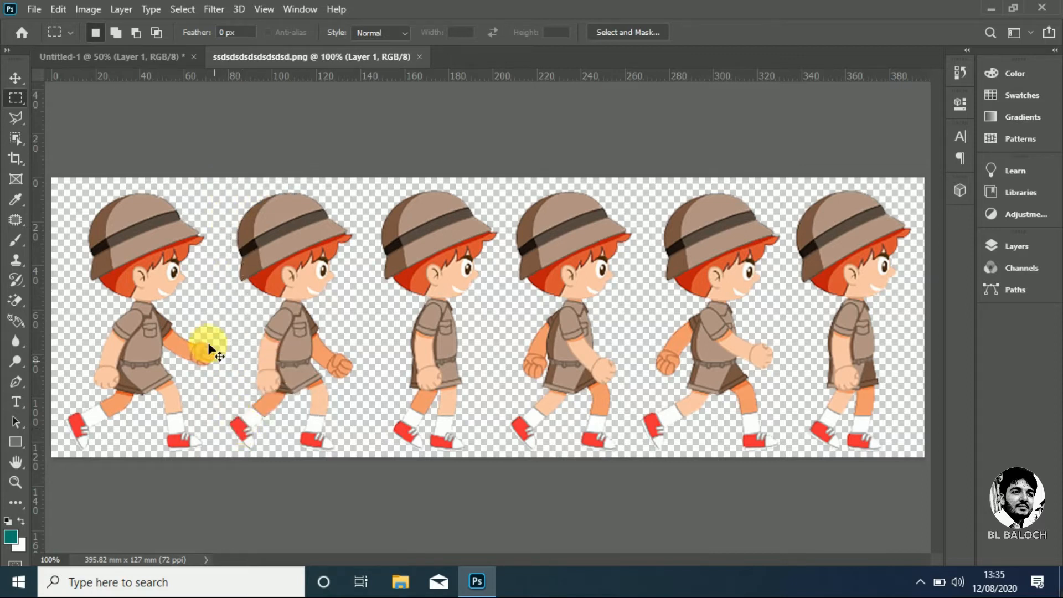
click(221, 168)
drag(226, 179, 373, 454)
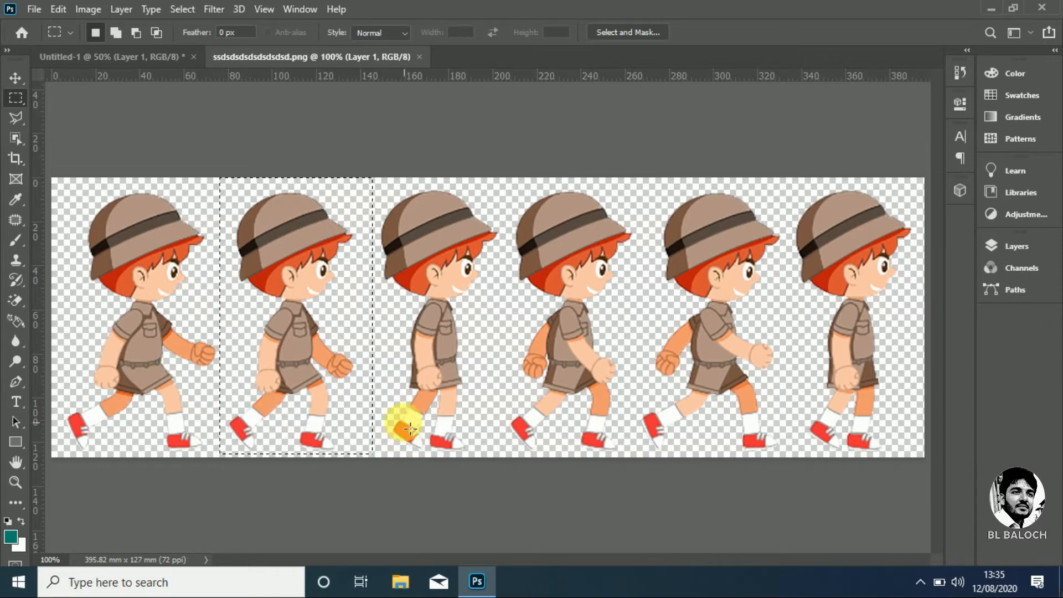
drag(397, 420, 553, 379)
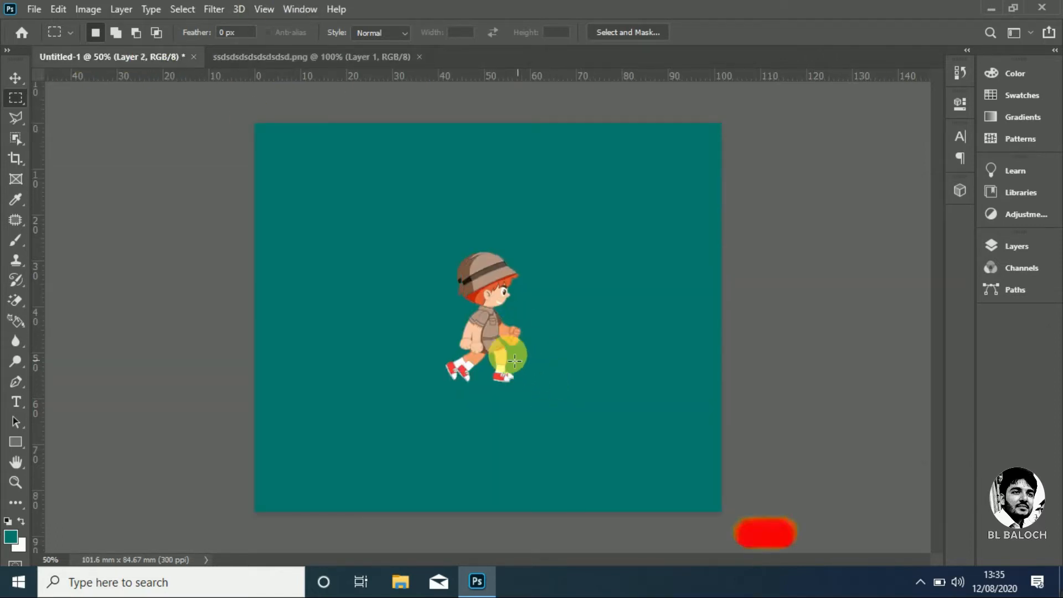
drag(488, 340, 482, 337)
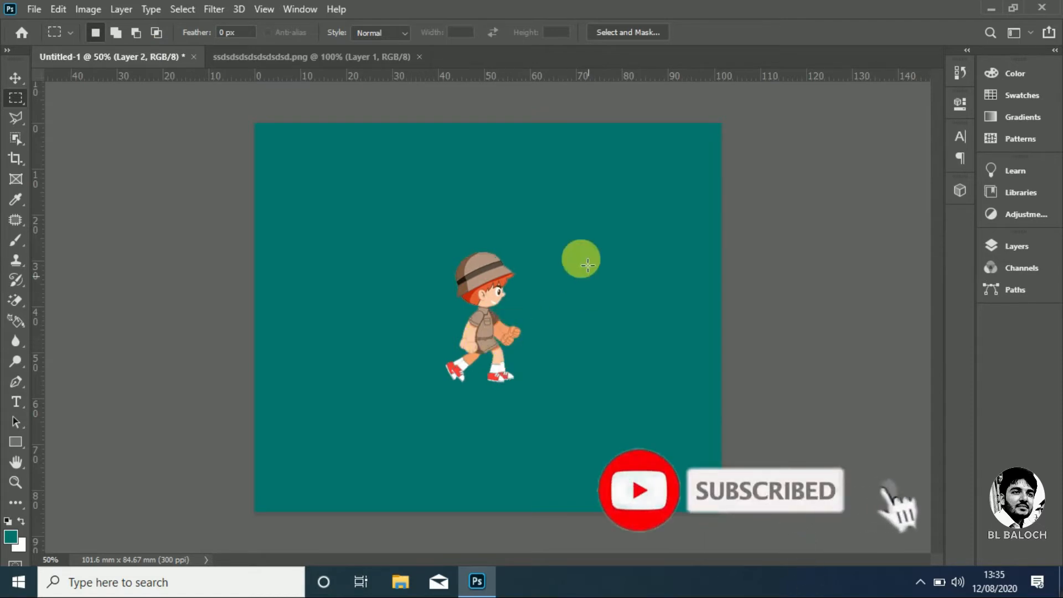
Copy the third walking pose from the sprite image into Untitled-1 and align it over the earlier poses.
click(275, 58)
click(417, 271)
drag(377, 184, 501, 455)
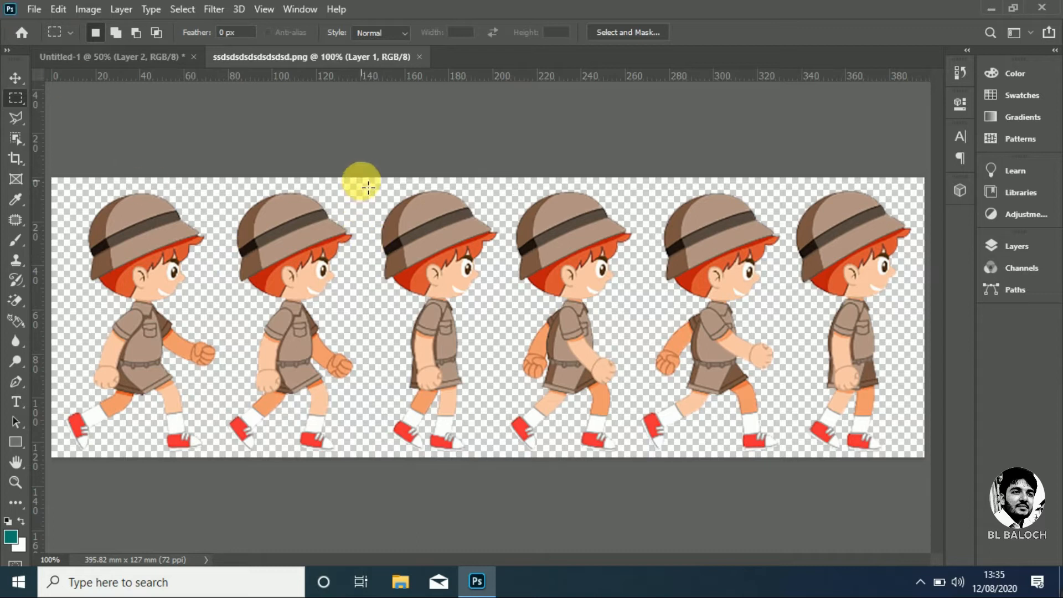
drag(368, 178, 504, 456)
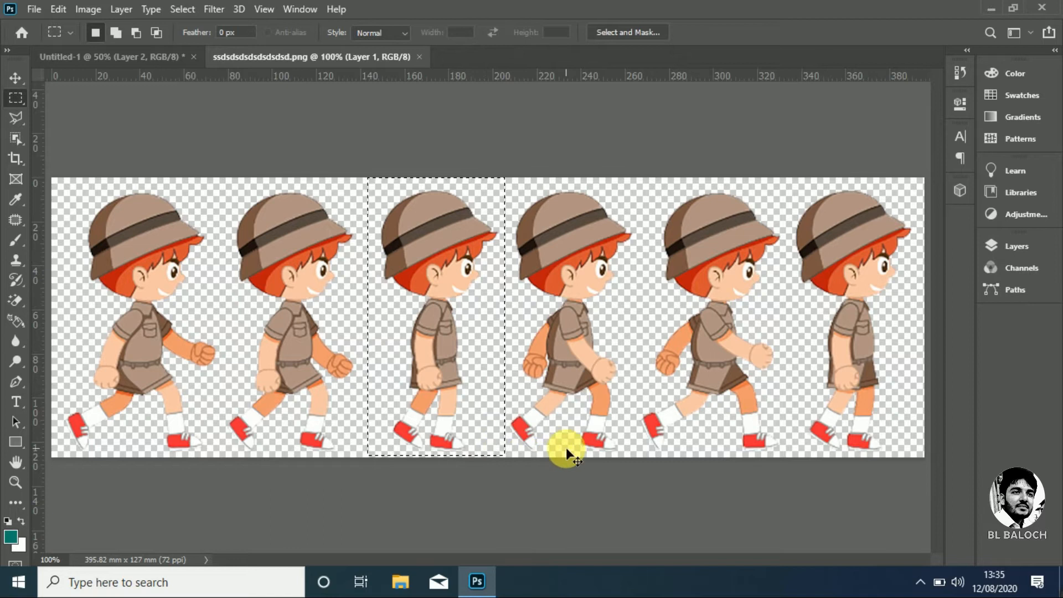
click(149, 55)
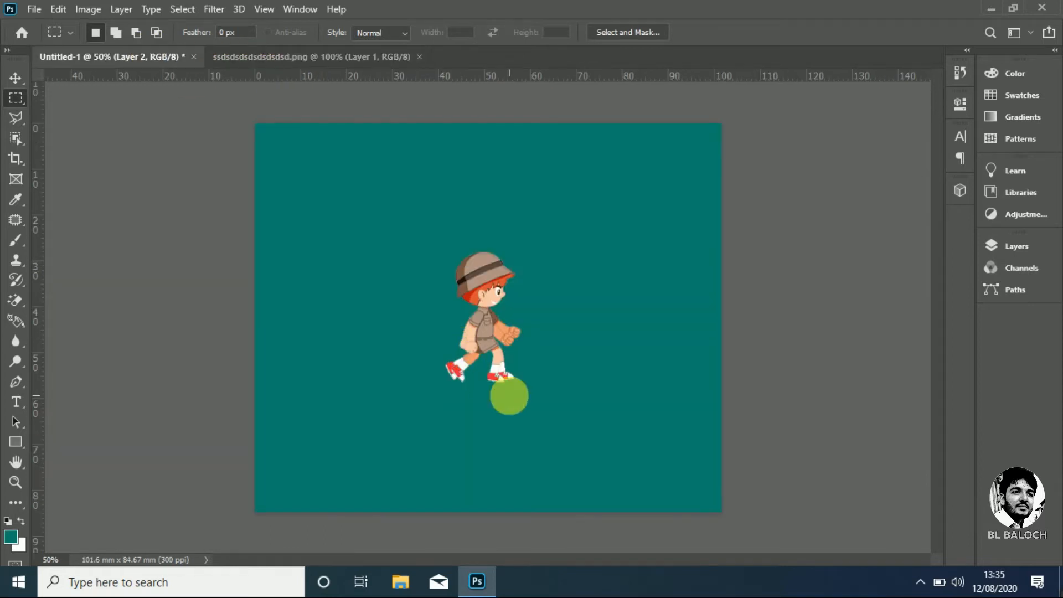
drag(510, 397, 482, 335)
Copy the fourth walking pose from the sprite image into Untitled-1 and align it with the stacked poses.
click(308, 57)
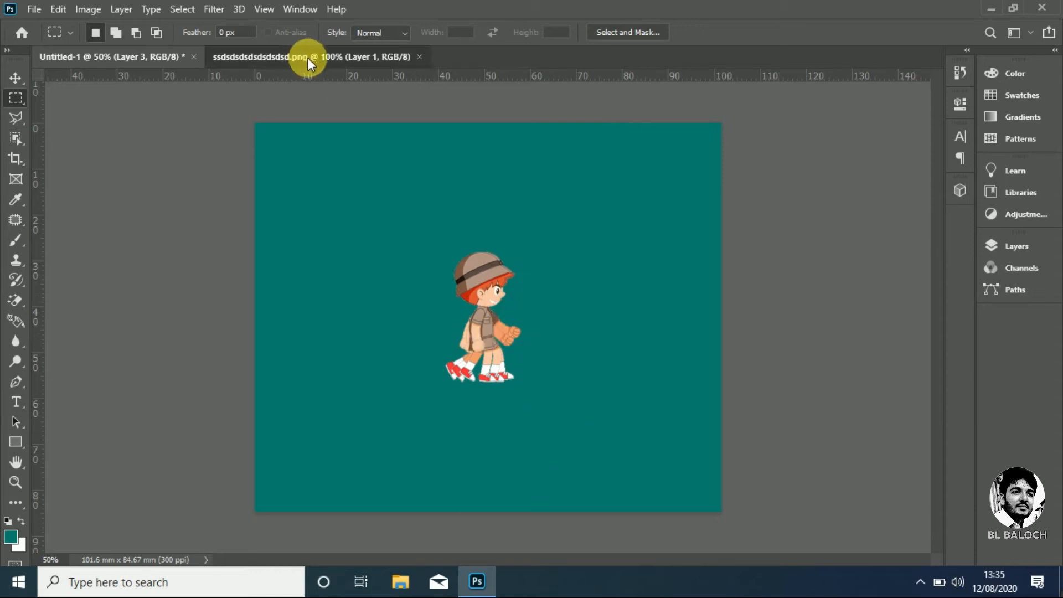
click(565, 275)
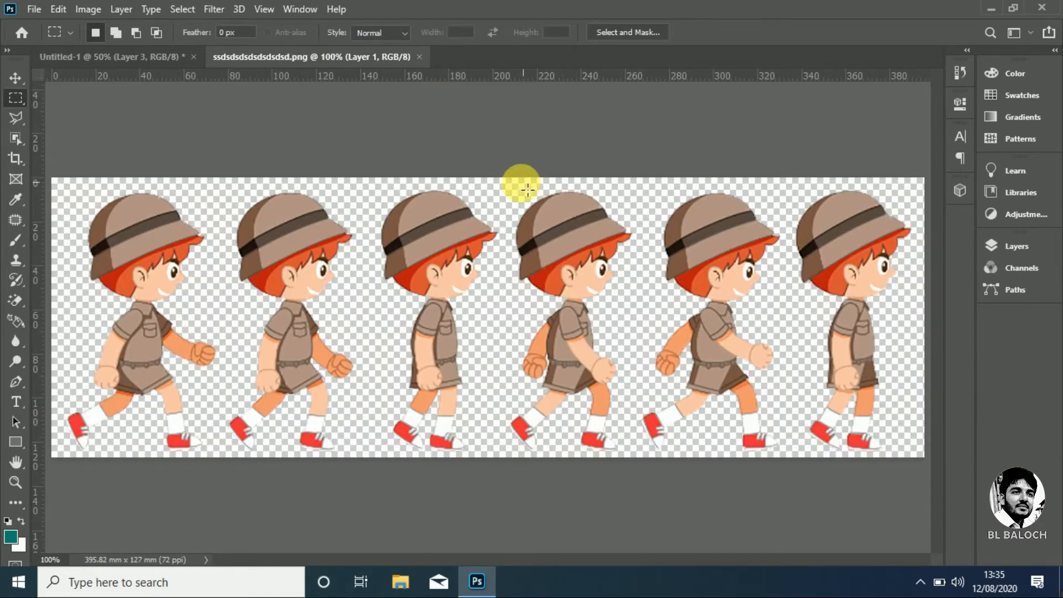
drag(500, 178, 633, 455)
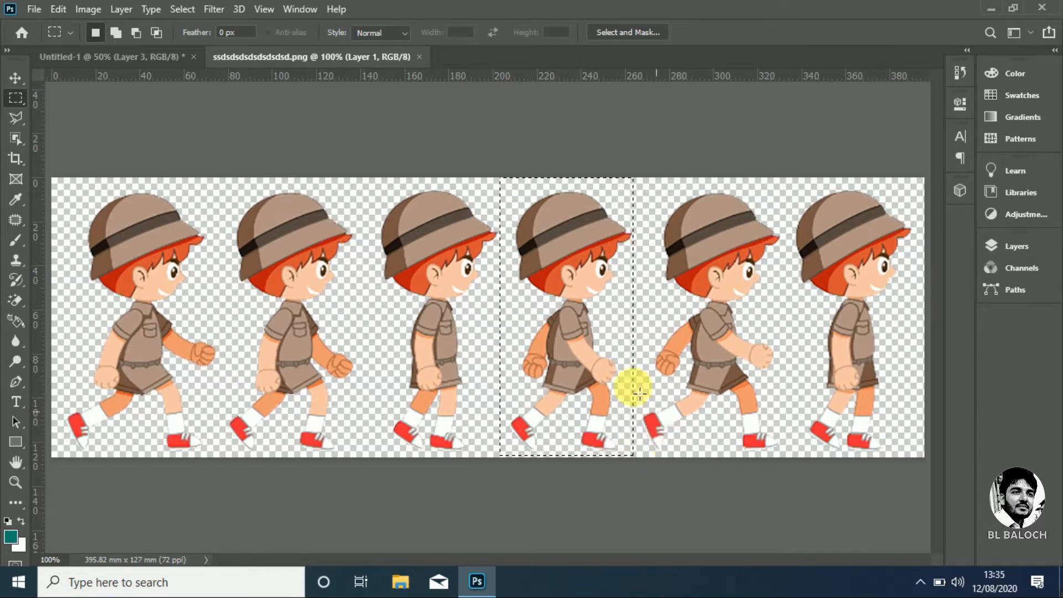
click(168, 61)
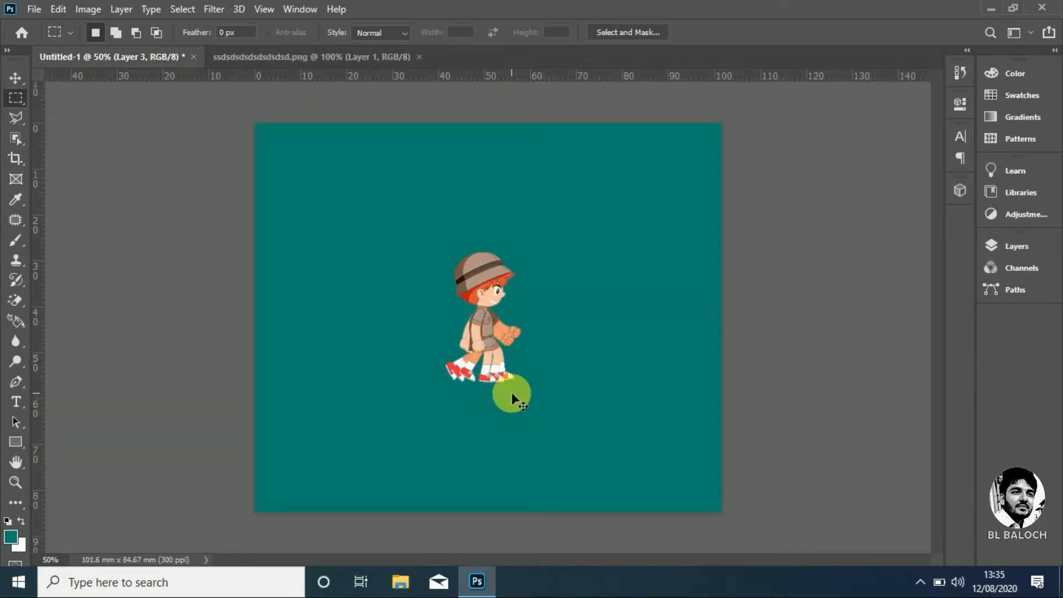
drag(512, 393, 506, 387)
drag(484, 343, 480, 342)
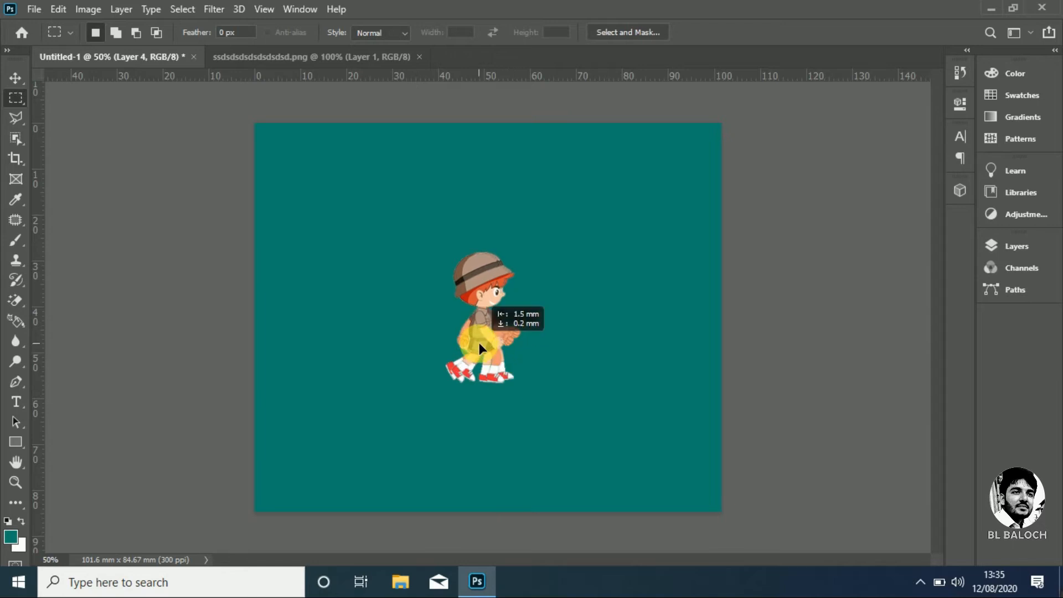
Copy the fifth walking pose from the sprite image into Untitled-1 and align it with the stacked poses.
click(288, 56)
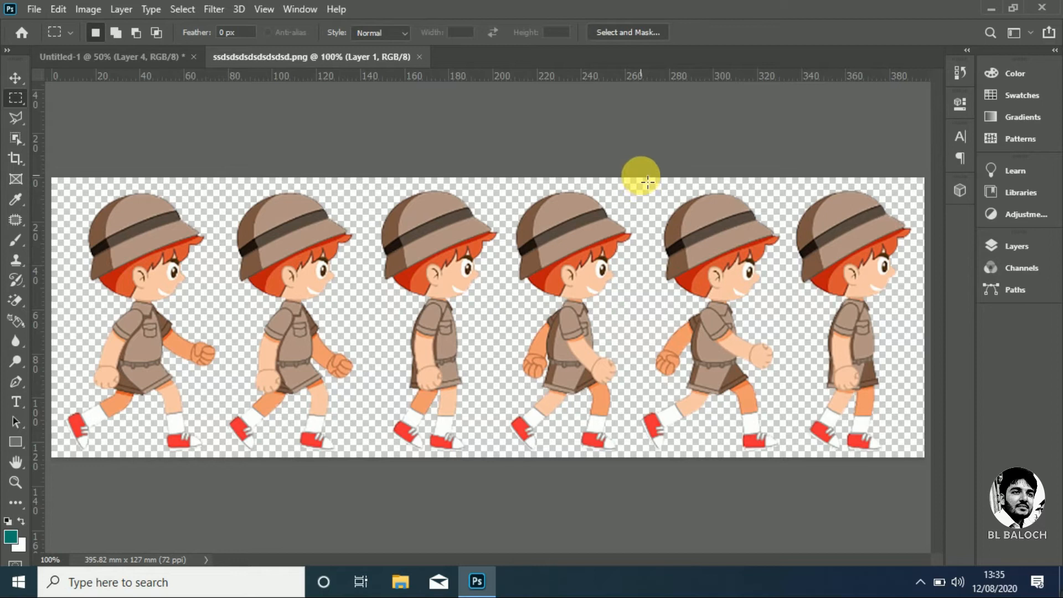
drag(636, 178, 797, 453)
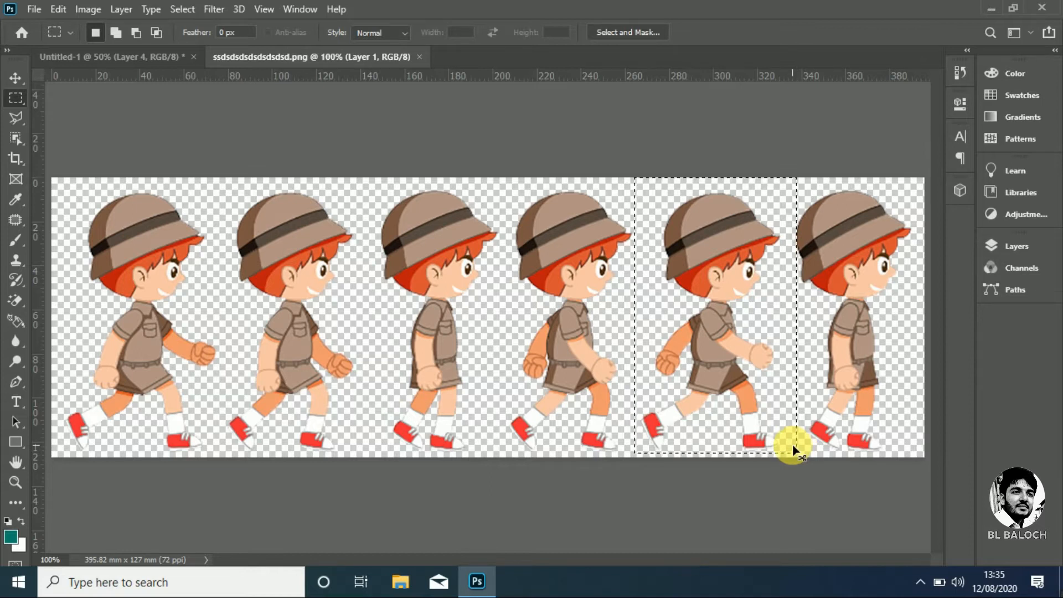
click(143, 55)
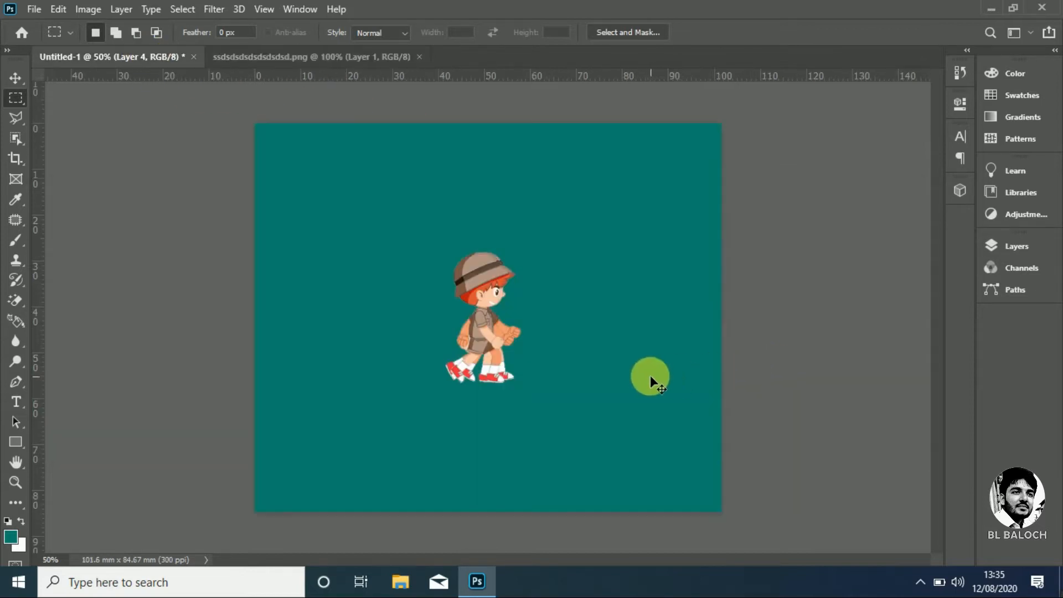
key(ctrl+v)
drag(492, 340, 486, 337)
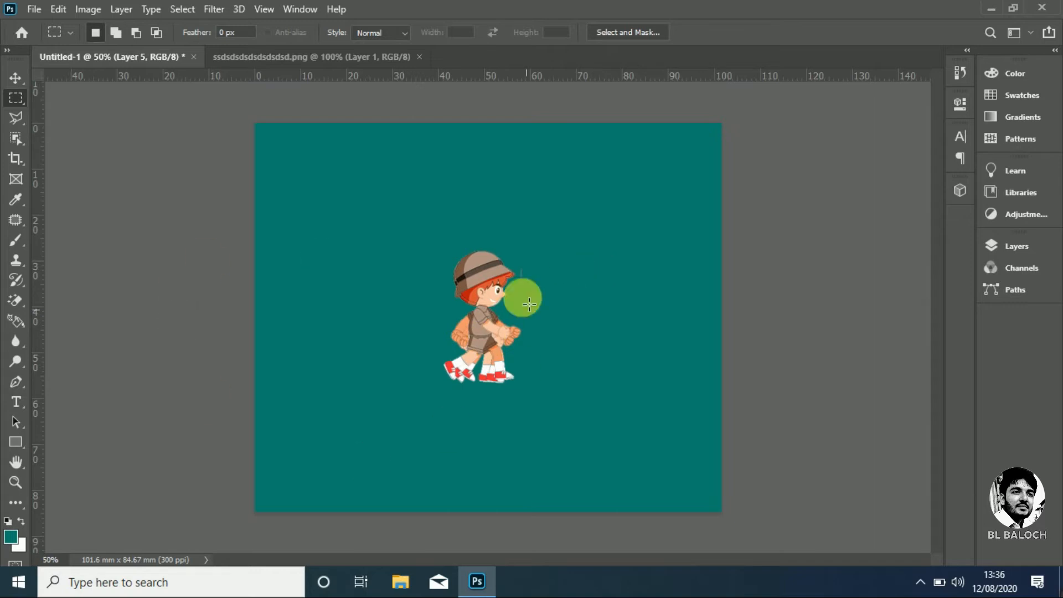
Erase the stray fragment beside the hat brim on the fifth pose's layer, then switch to the Move tool.
drag(21, 299, 70, 305)
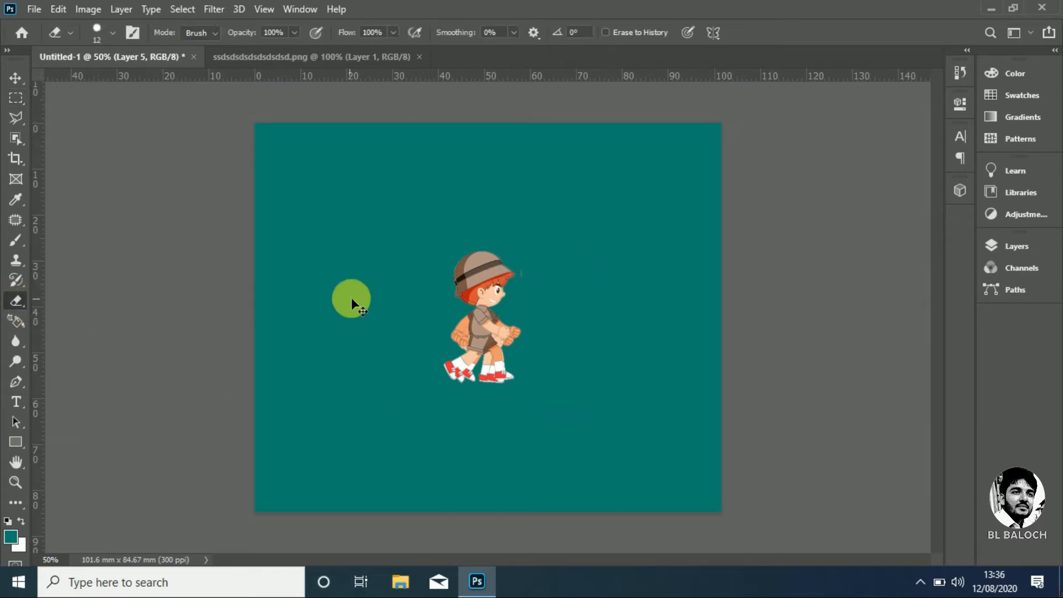
scroll(535, 277, up, 3)
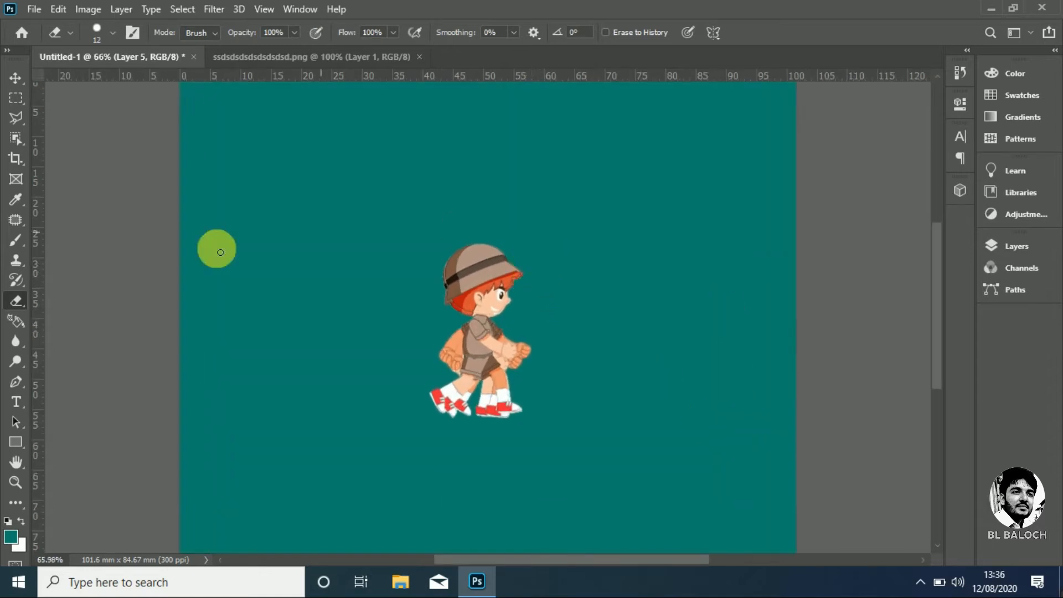
click(16, 78)
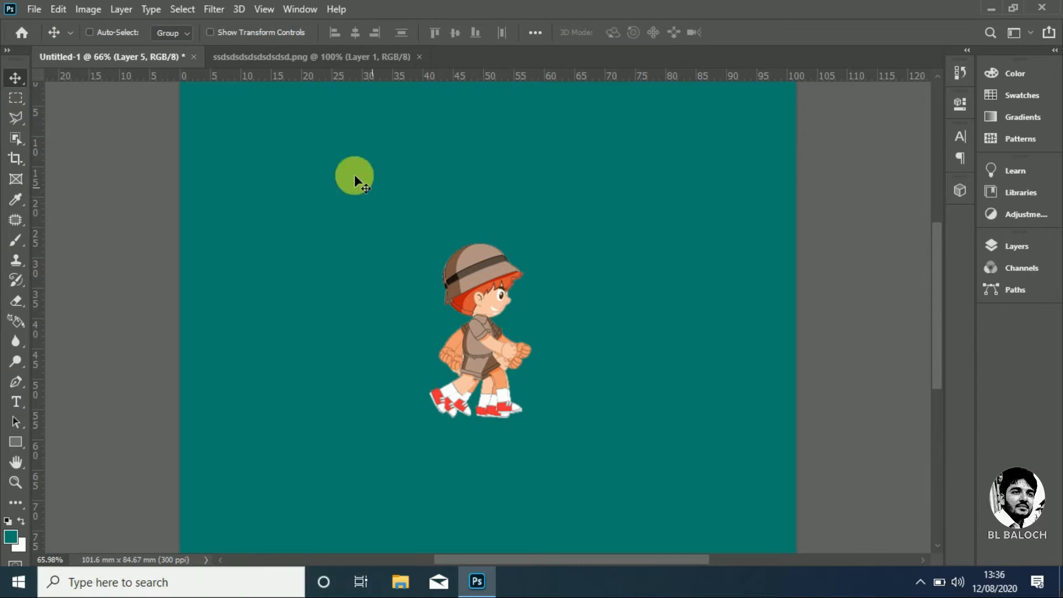
Copy the sixth walking pose from the sprite image into Untitled-1 and align it with the stacked poses.
click(289, 55)
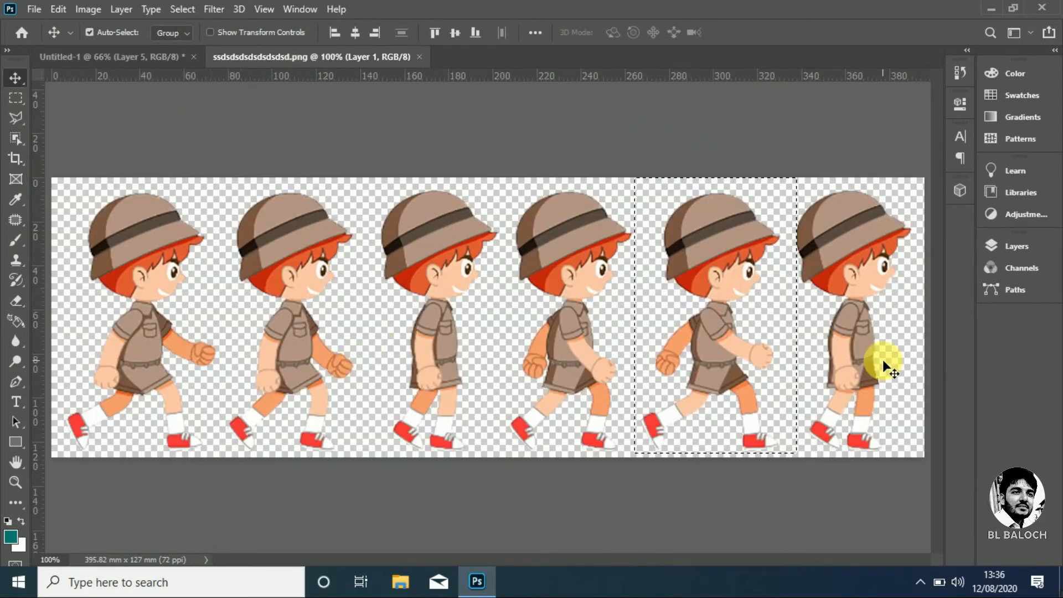
key(ctrl+d)
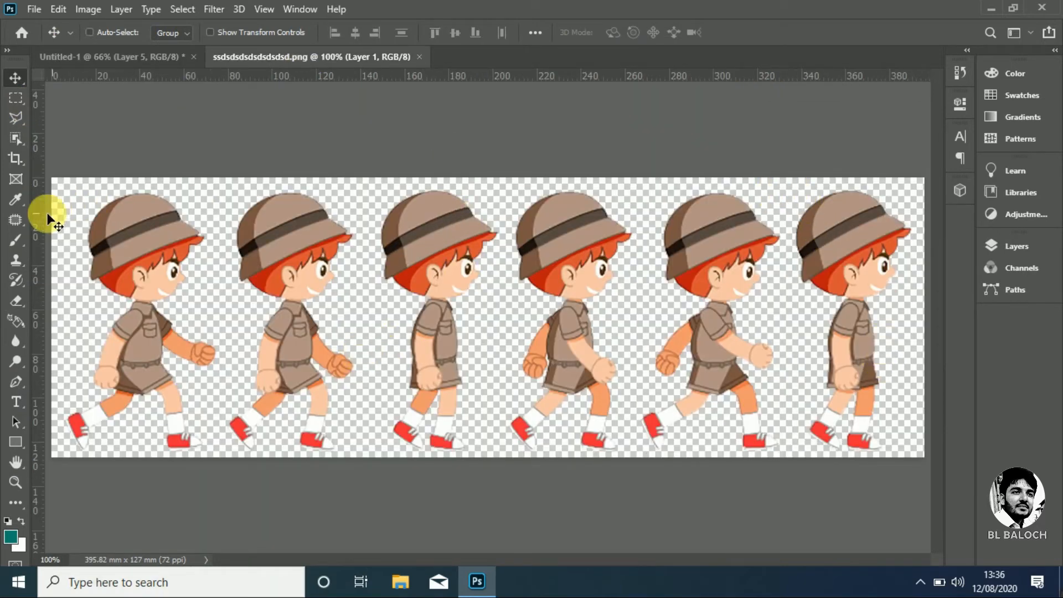
click(14, 98)
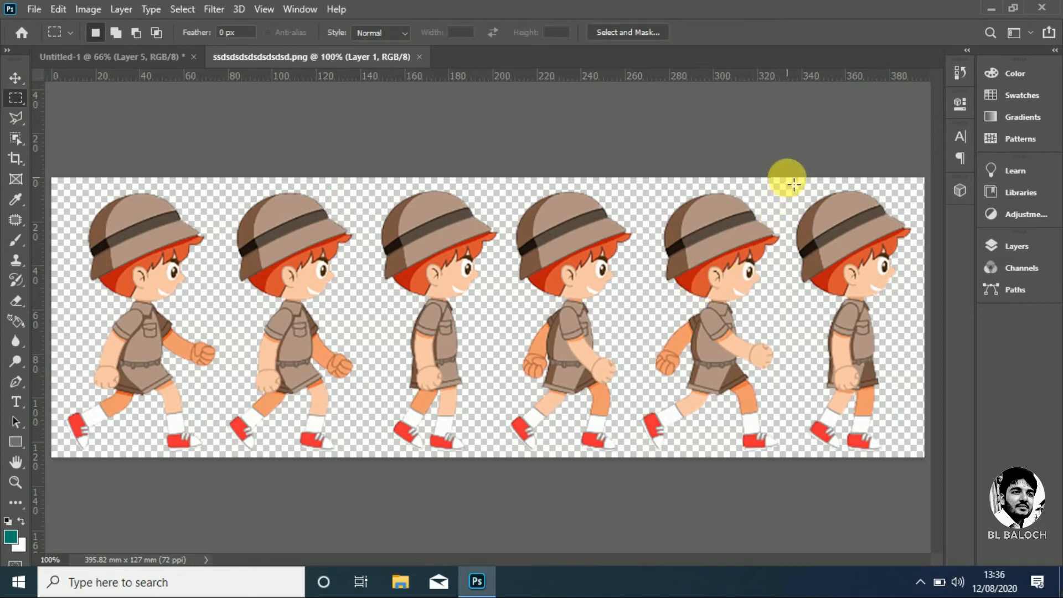
drag(785, 180, 933, 471)
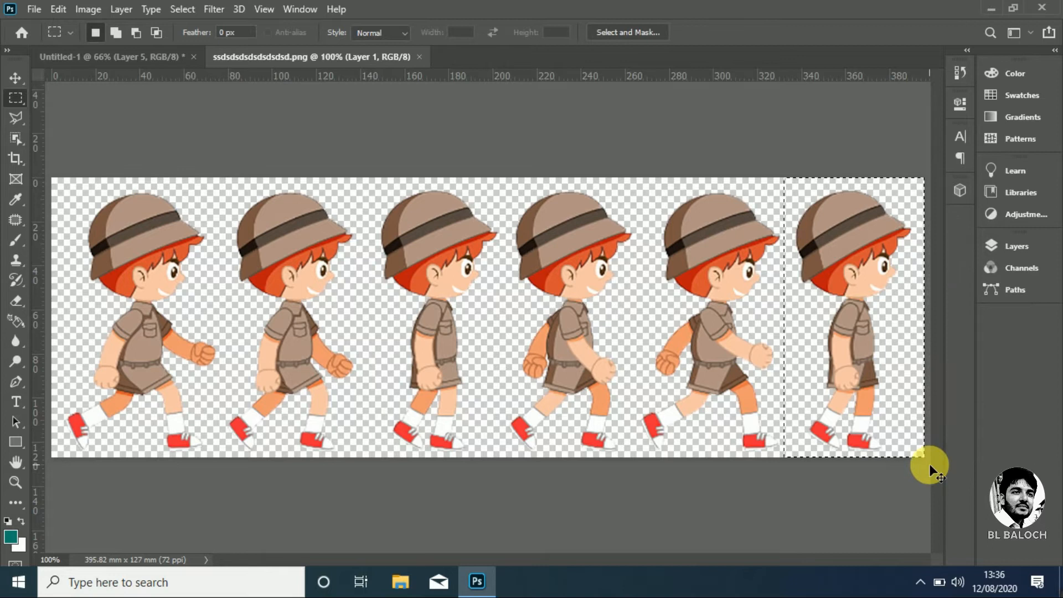
click(118, 55)
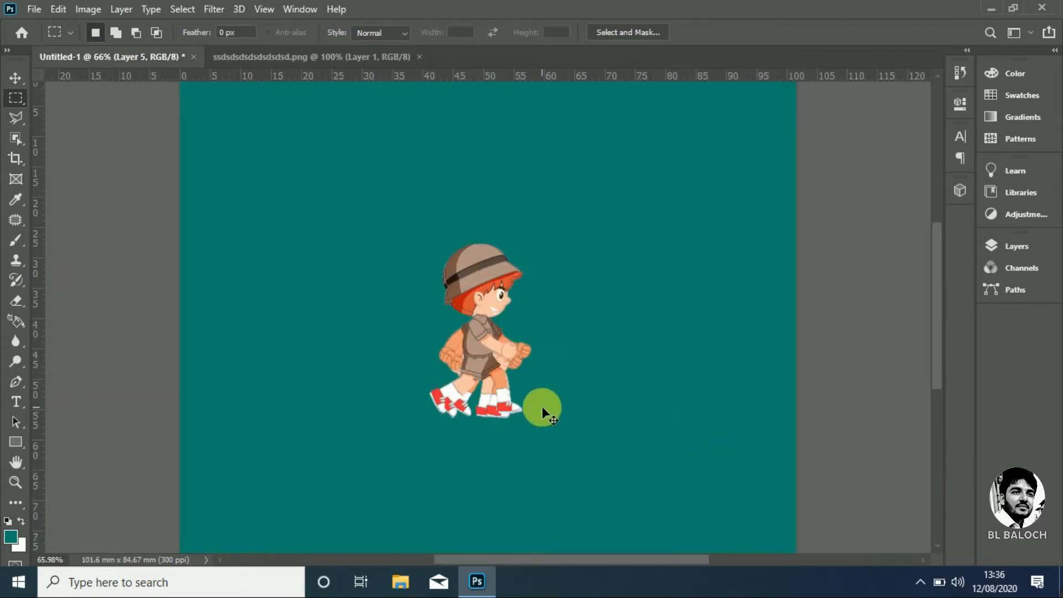
key(ctrl+v)
drag(487, 336, 478, 348)
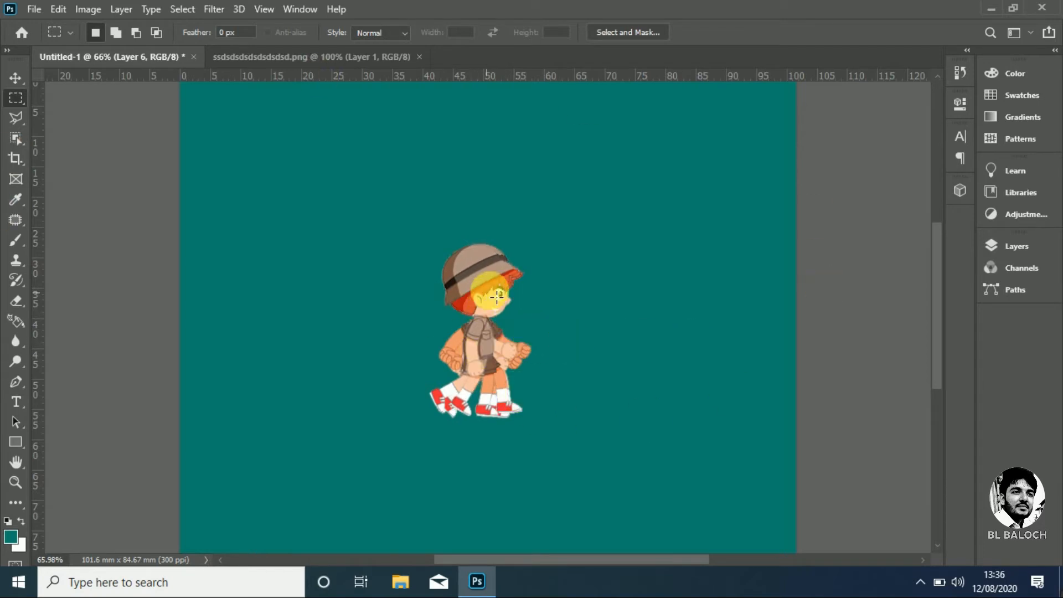
drag(465, 287, 464, 286)
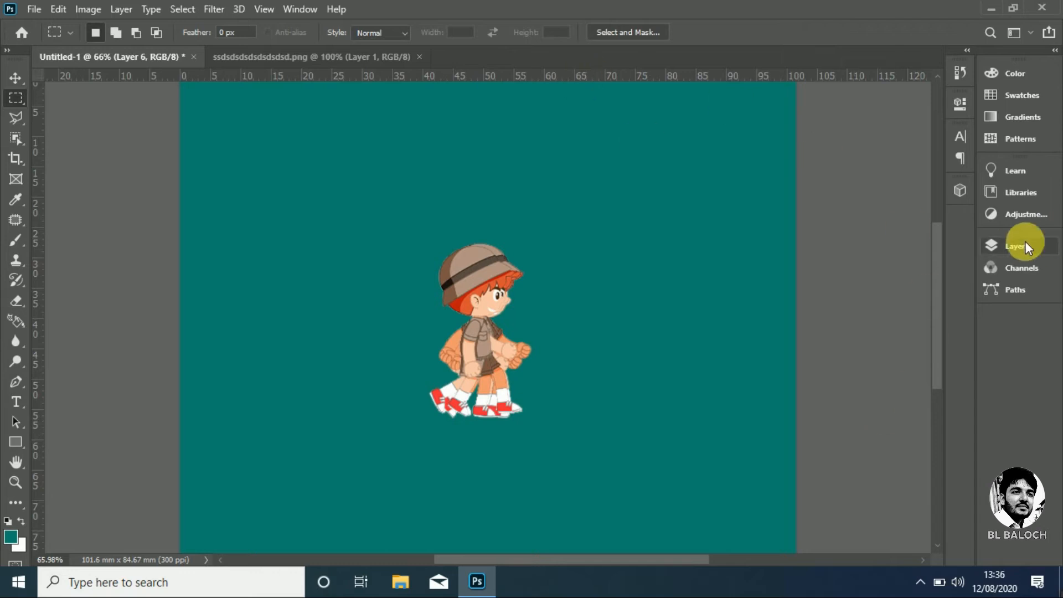
Hide Layers 2 through 6, leaving Layer 1 and the Background shown, and create a frame animation in the Timeline.
click(1053, 243)
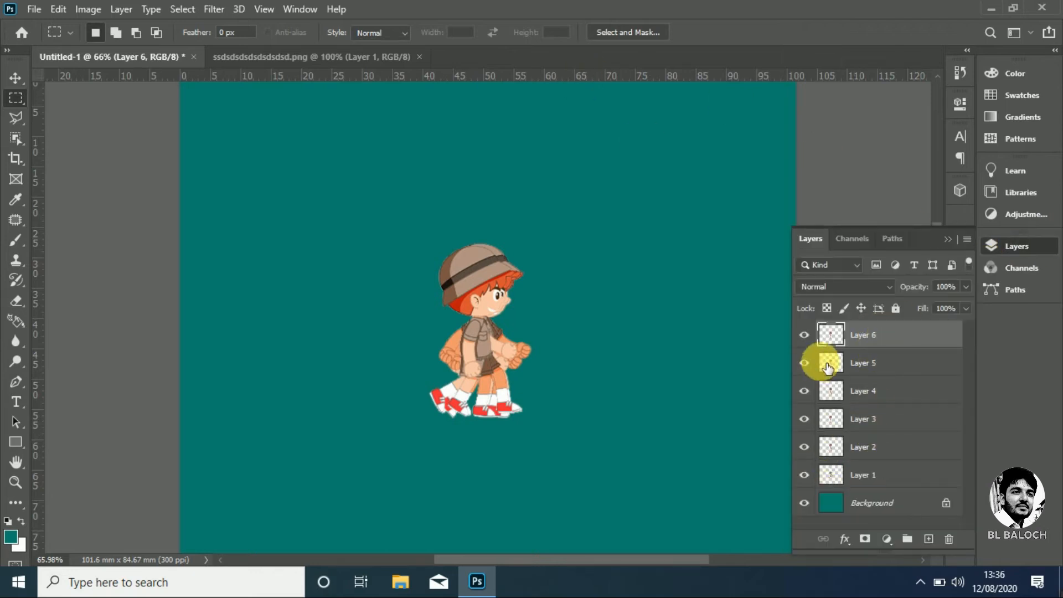
drag(803, 338, 809, 448)
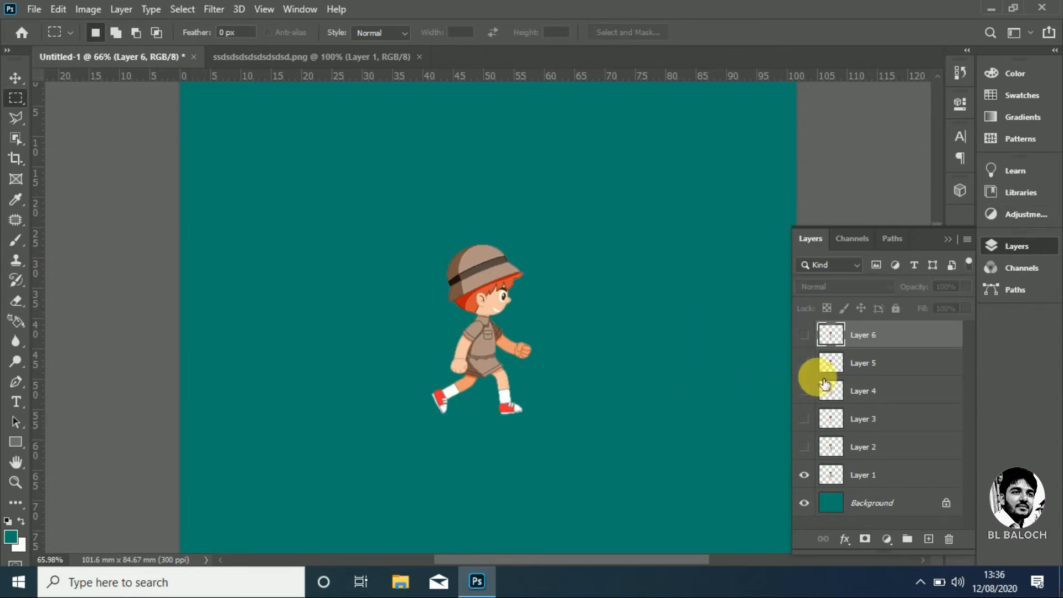
click(299, 9)
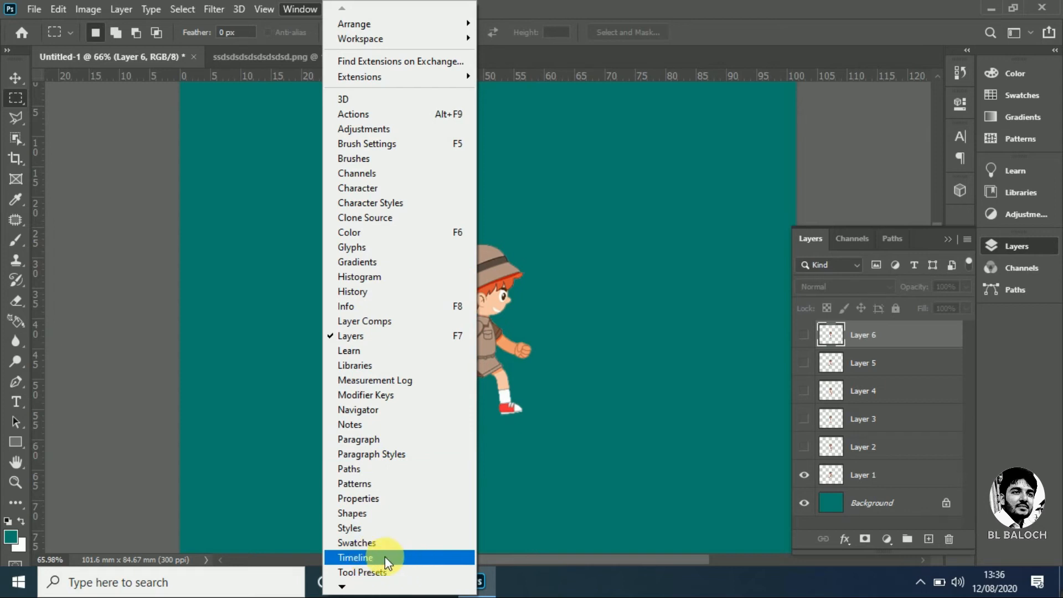
click(431, 557)
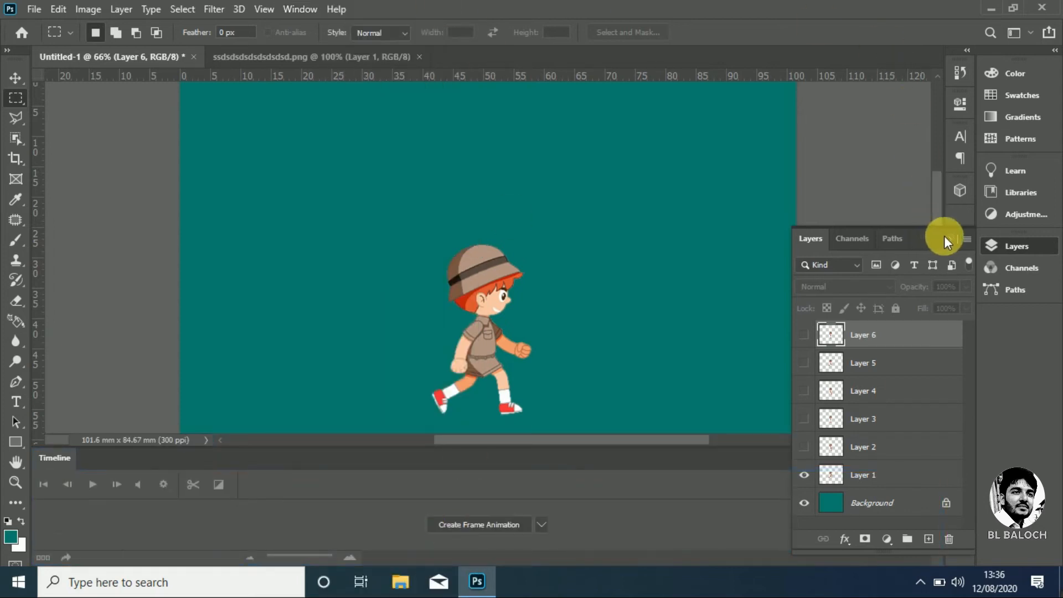
click(542, 525)
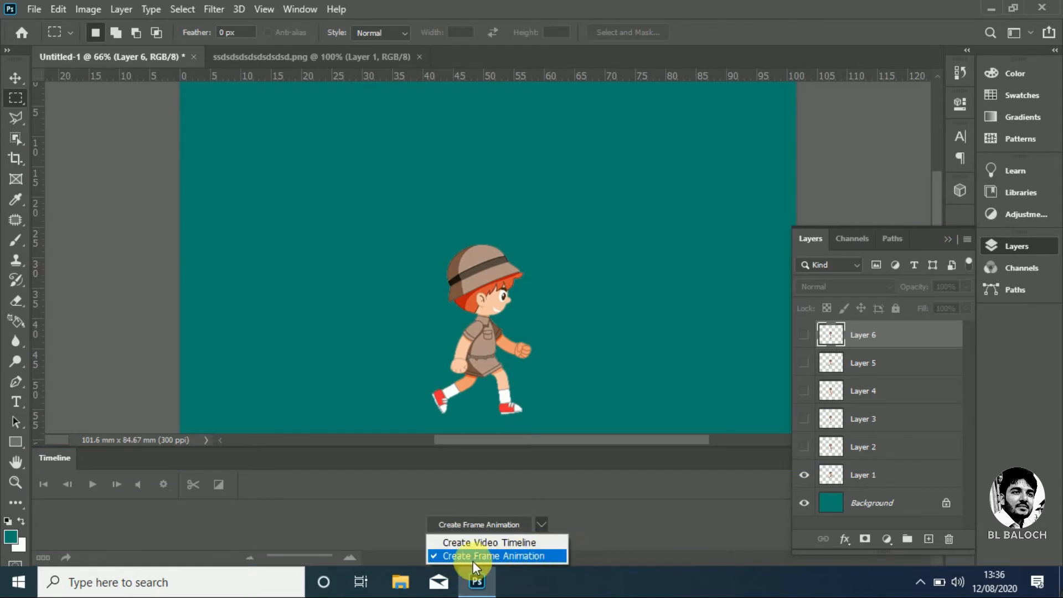
click(487, 556)
click(492, 525)
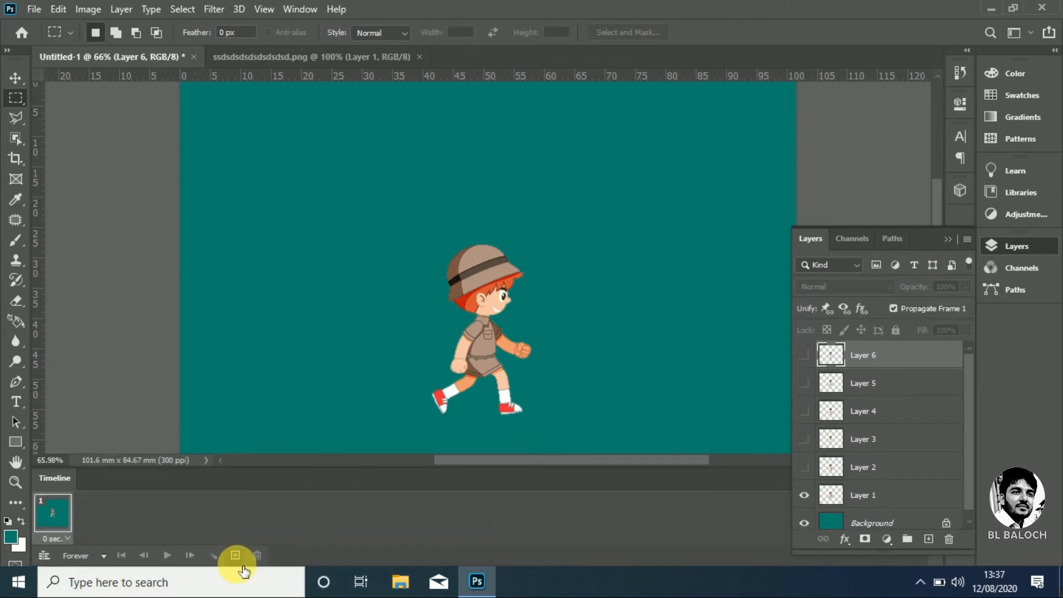
Duplicate the first animation frame five times to make six frames in the Timeline.
click(235, 556)
click(237, 557)
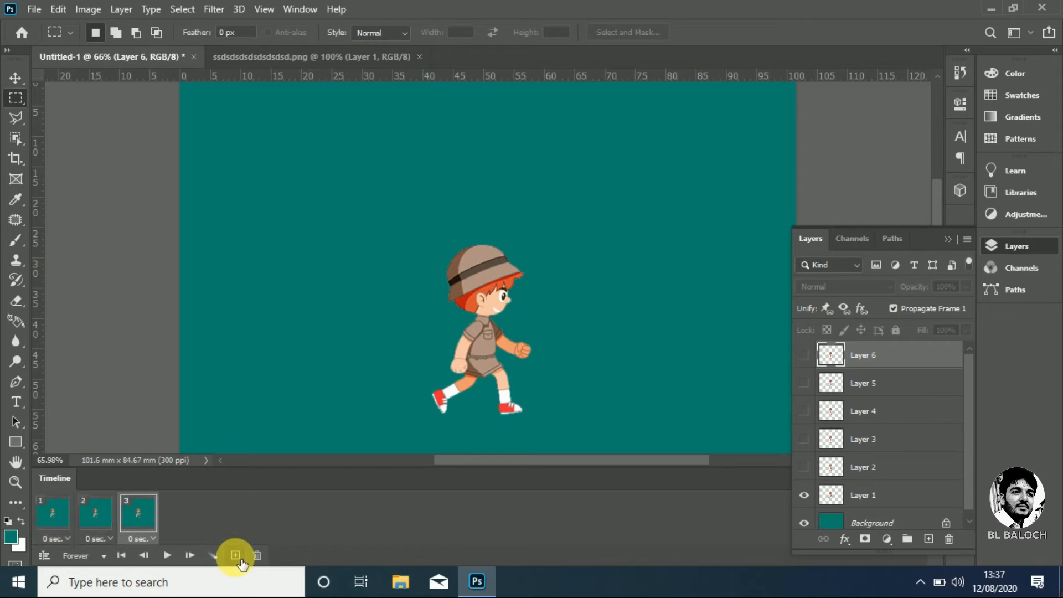
click(237, 556)
click(236, 556)
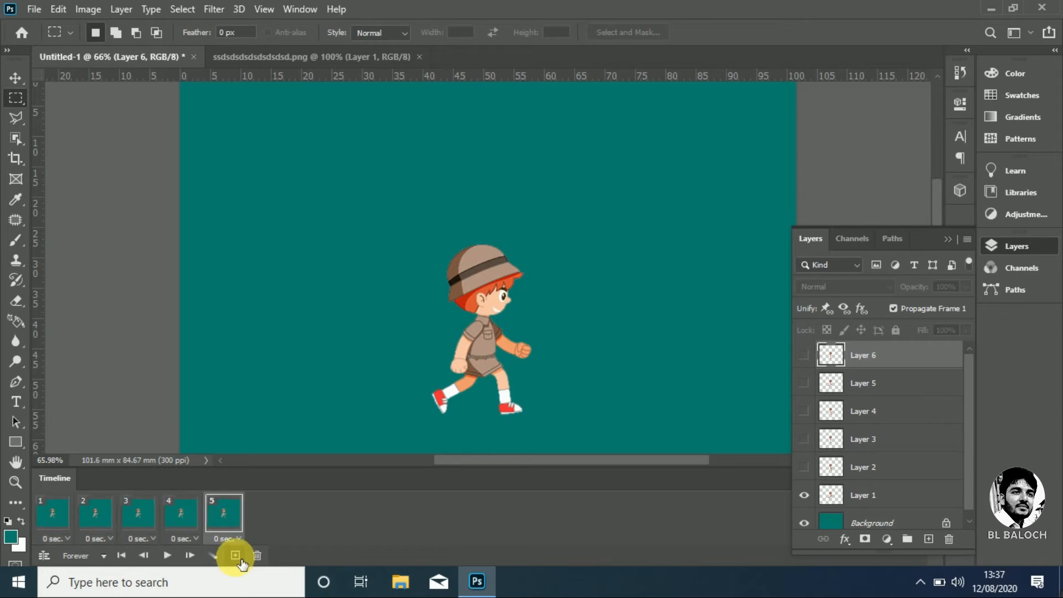
click(236, 556)
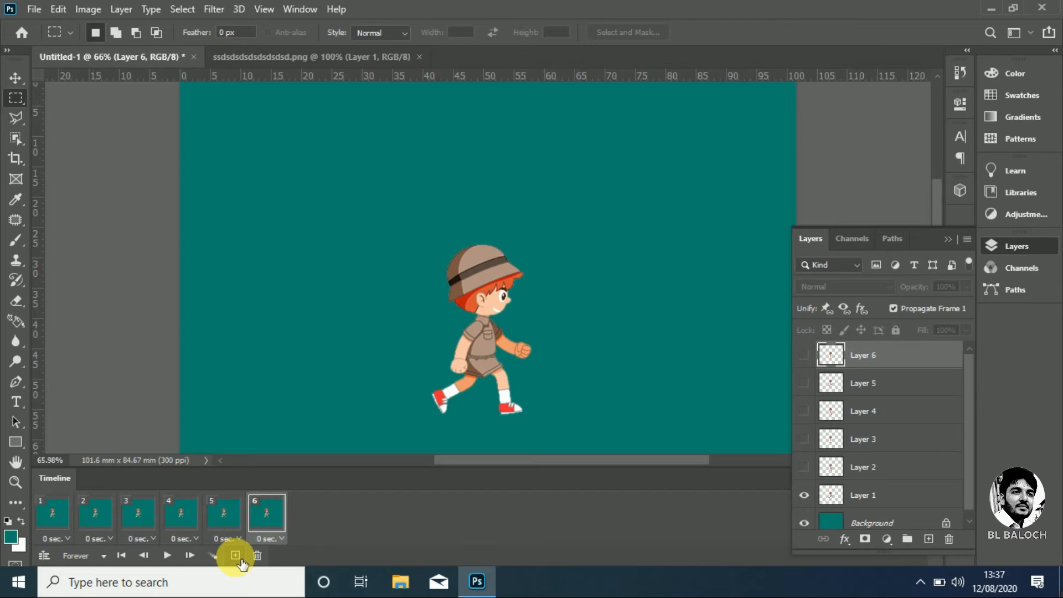
Show only Layer 2 over the Background in frame 2 and only Layer 3 in frame 3, hiding Layer 1 in both.
click(53, 513)
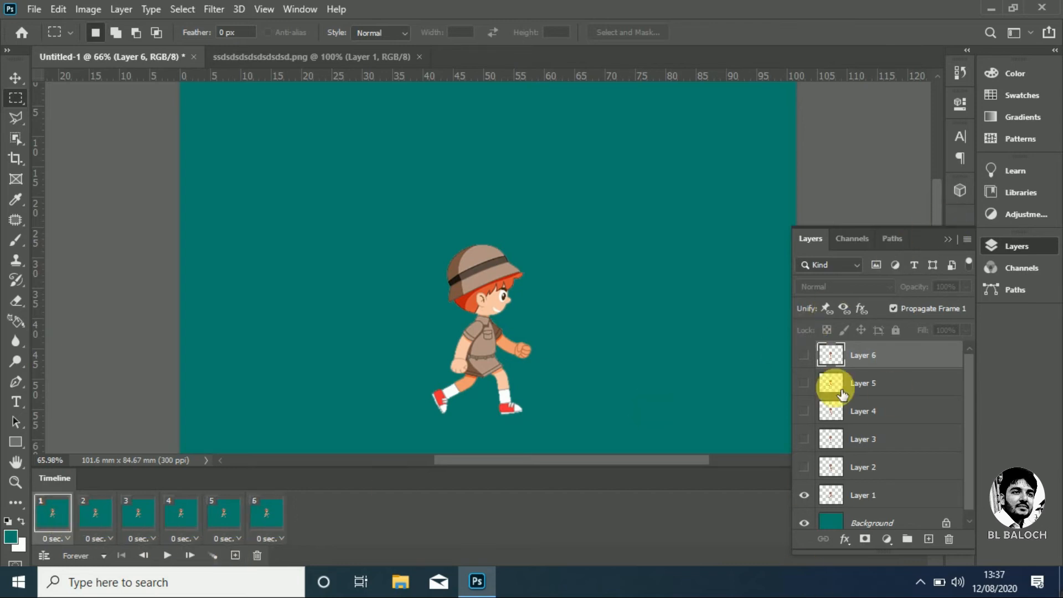
click(90, 517)
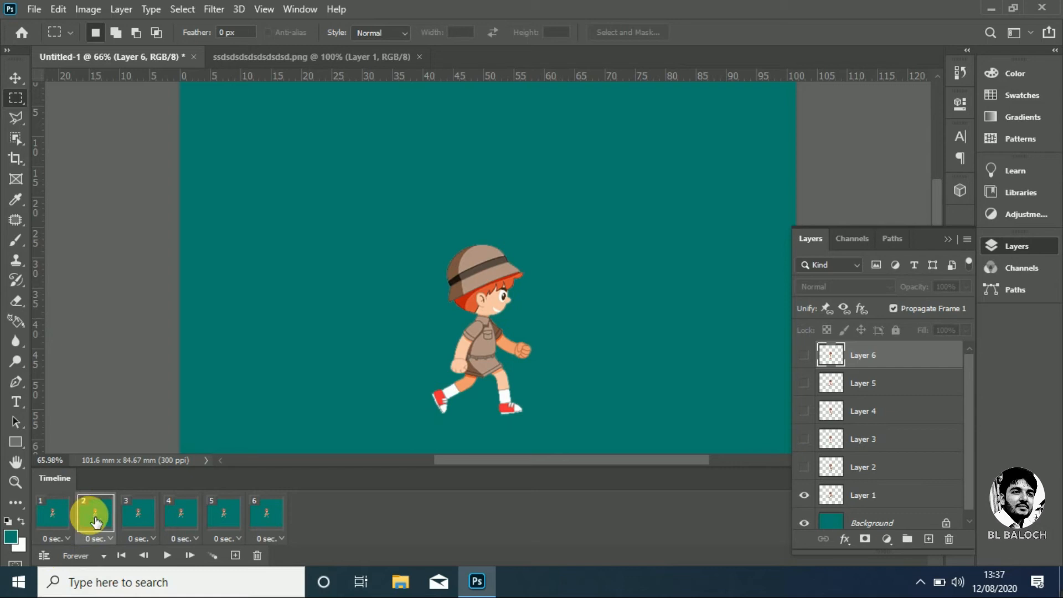
click(804, 468)
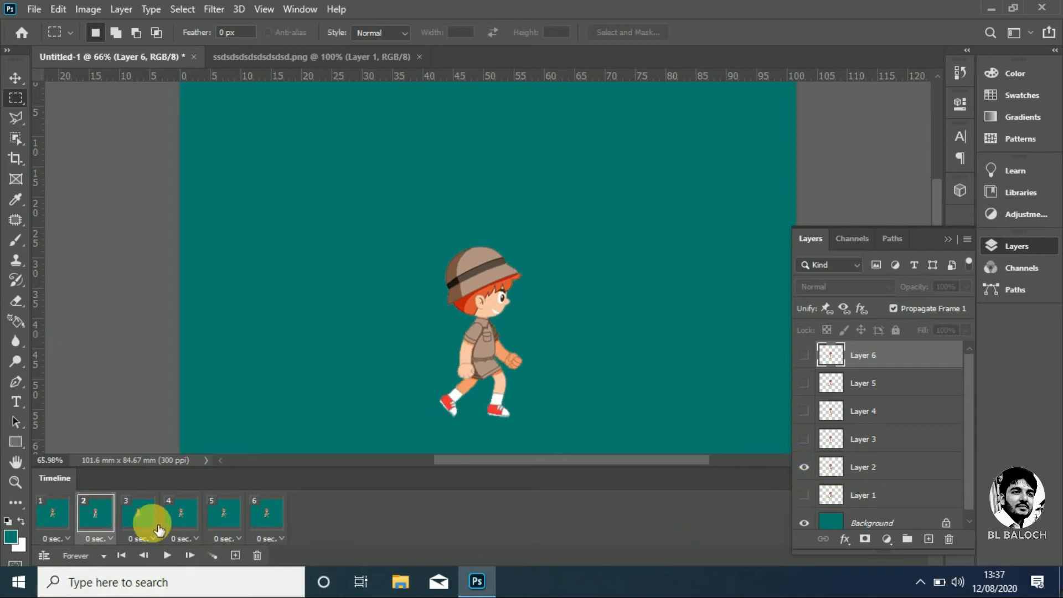
click(136, 512)
click(804, 439)
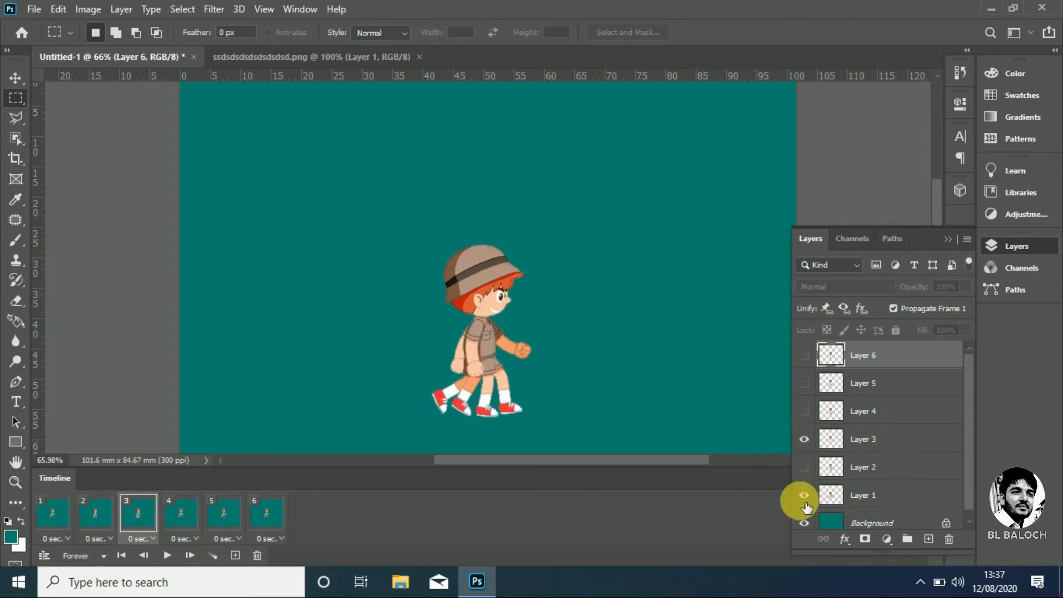
click(808, 498)
Show only Layer 4 in frame 4, Layer 5 in frame 5 and Layer 6 in frame 6 over the Background, hiding Layer 1.
click(181, 513)
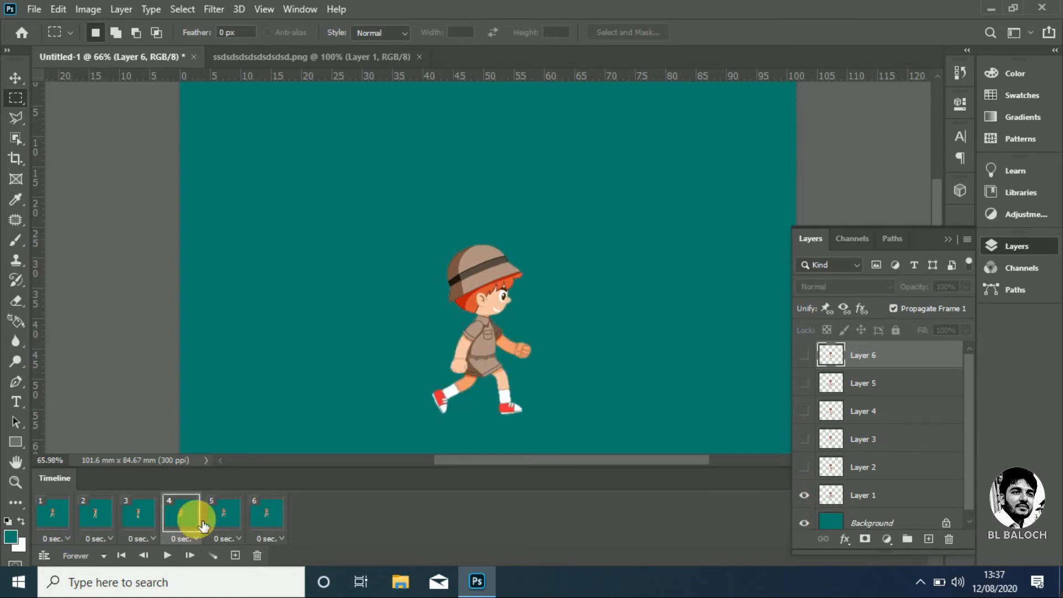
click(804, 411)
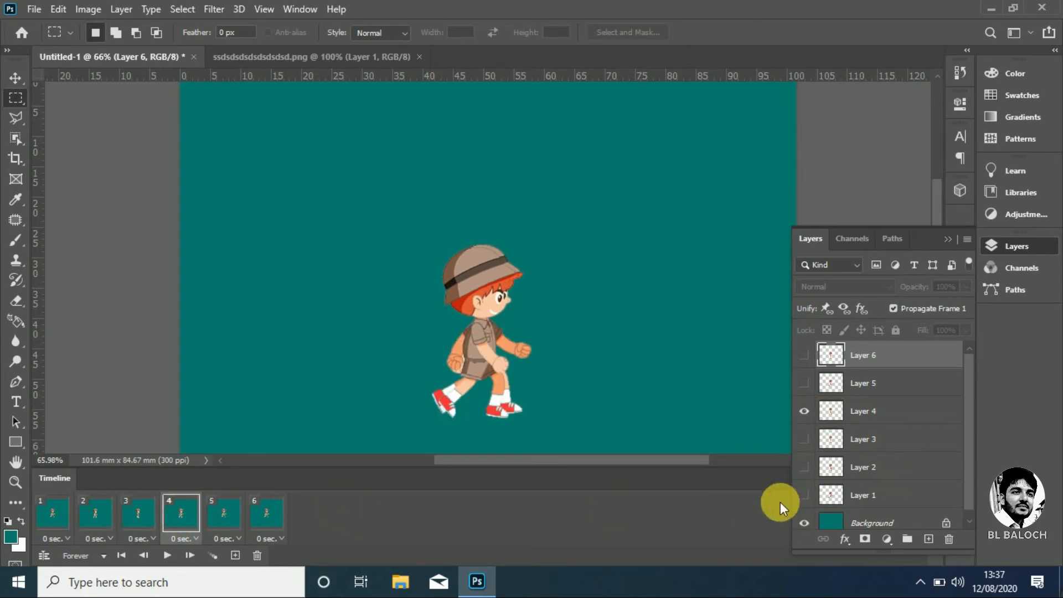
click(803, 495)
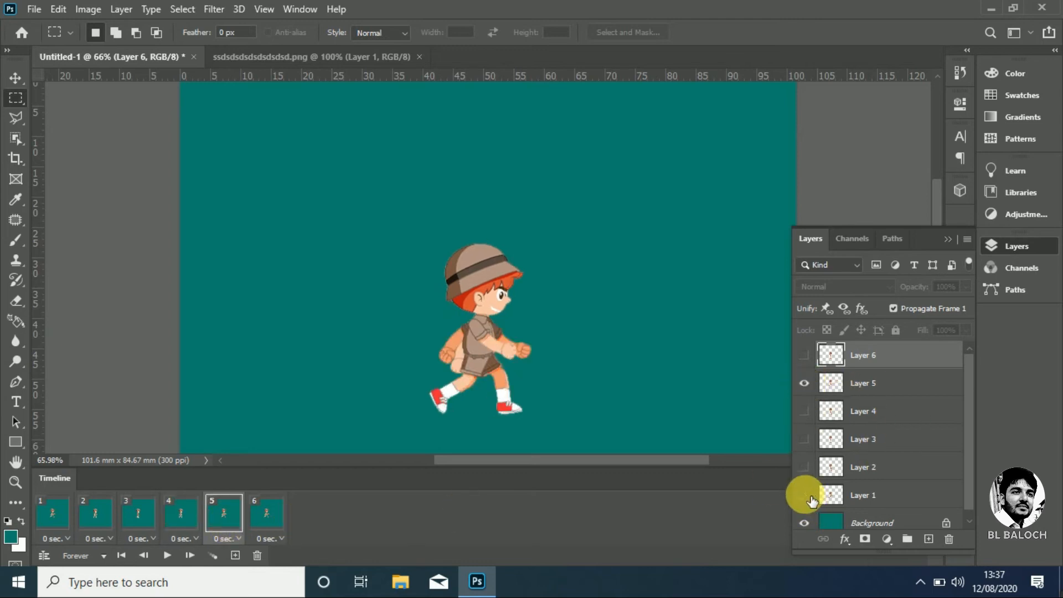
click(269, 515)
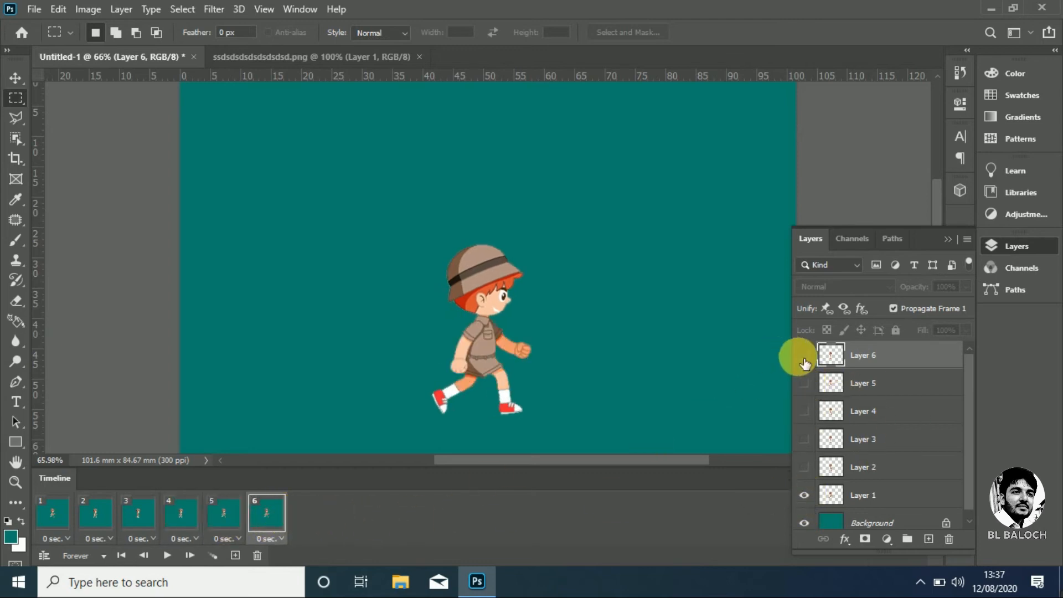
click(804, 496)
click(804, 355)
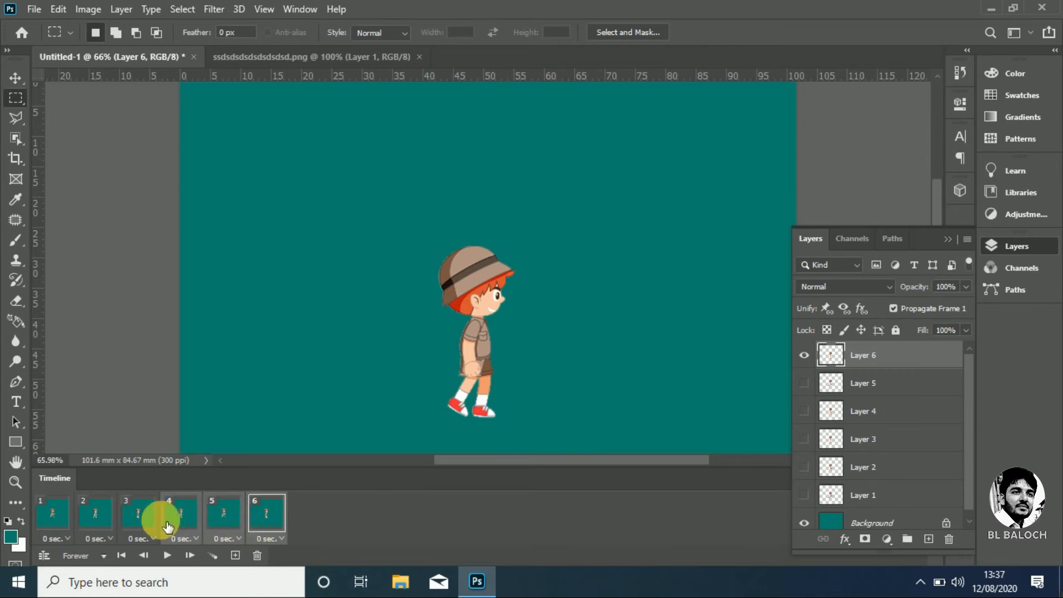
Set the delay of all six frames to 0.2 seconds, then play the animation and stop it.
click(67, 537)
click(81, 413)
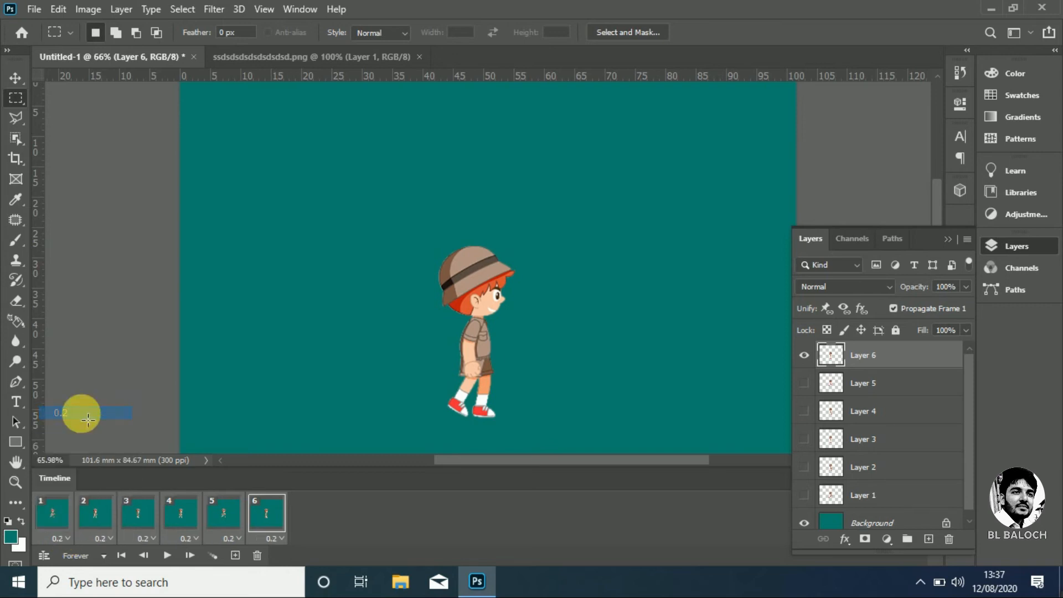
click(166, 555)
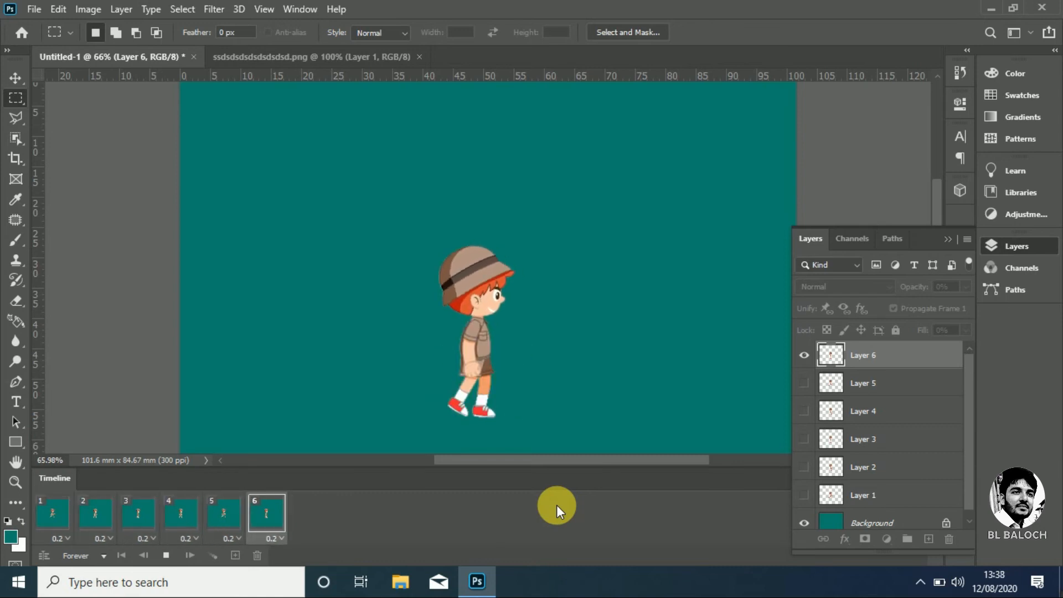
click(166, 555)
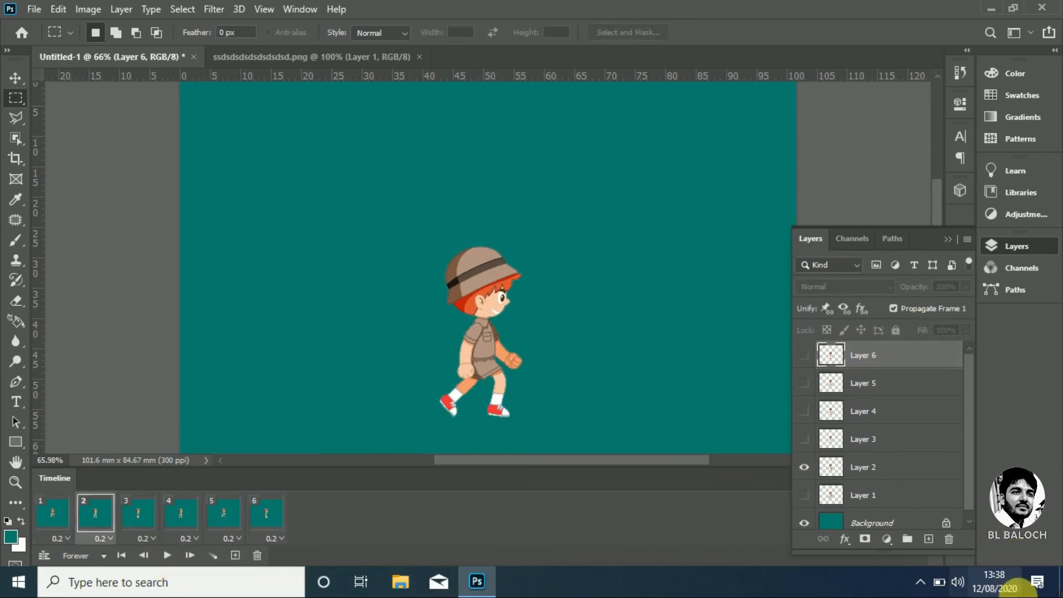
Set up a Save for Web (Legacy) export in GIF format and play the animation preview with the whole character in view.
click(34, 9)
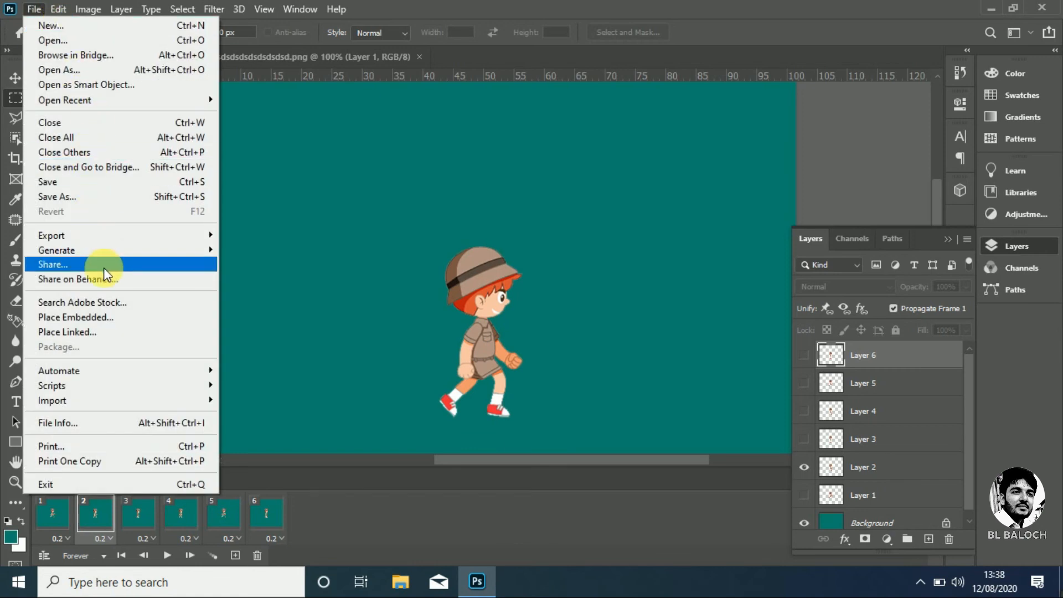
mouse_move(178, 234)
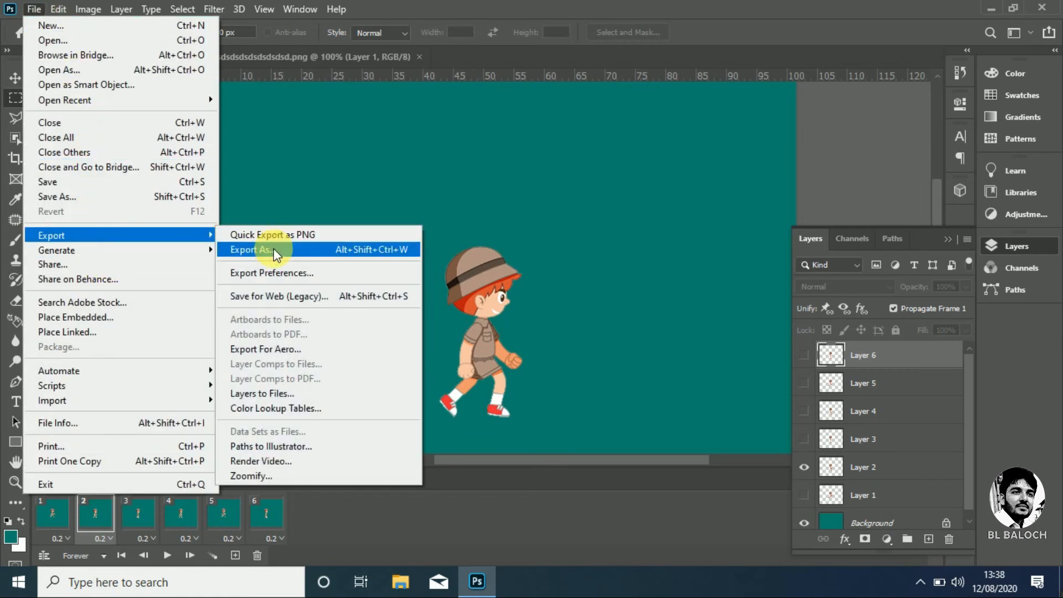
click(277, 294)
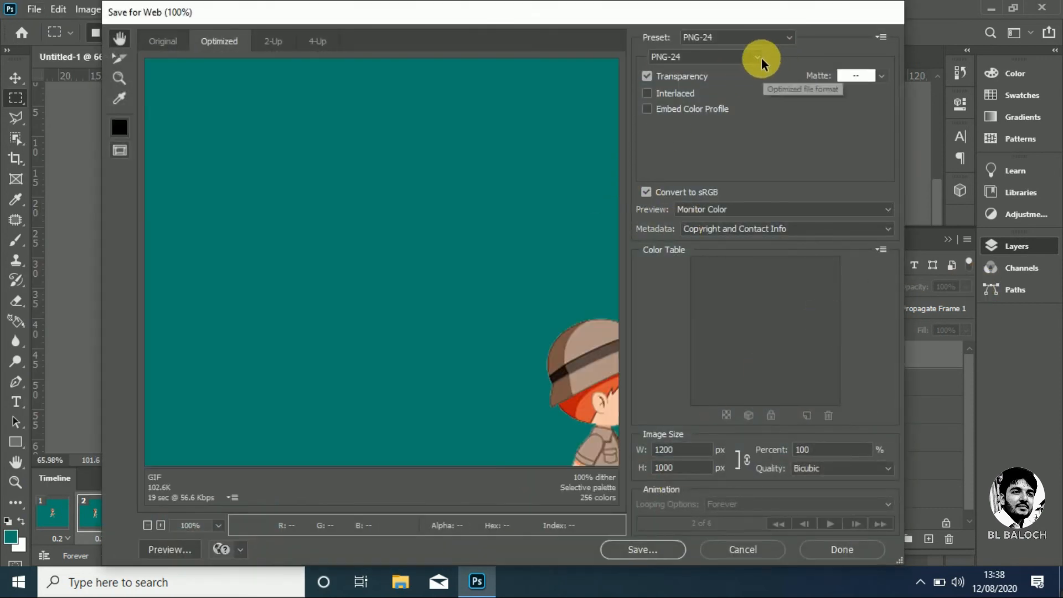
click(758, 58)
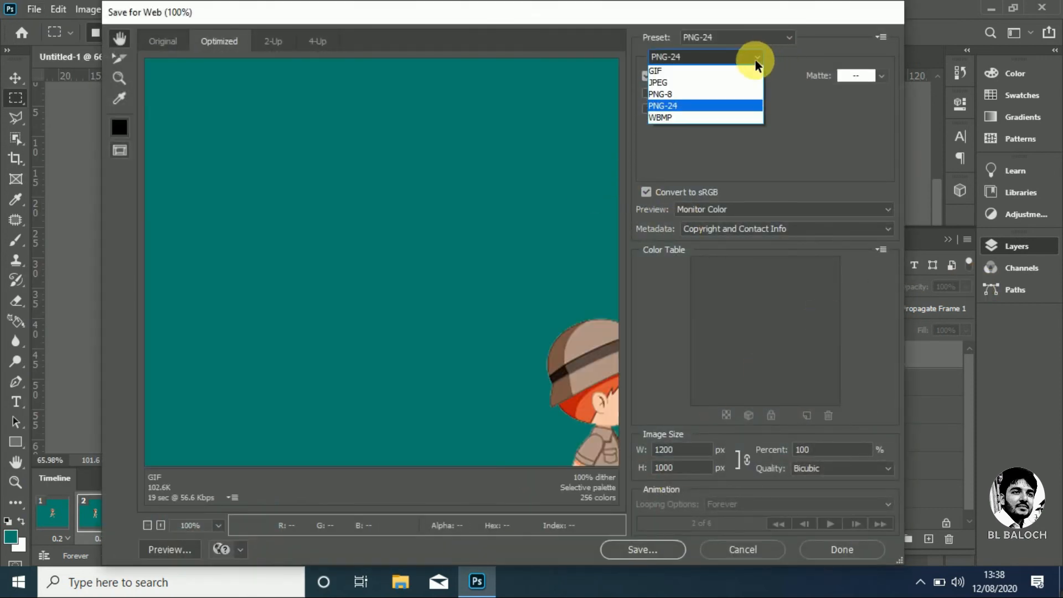
click(729, 72)
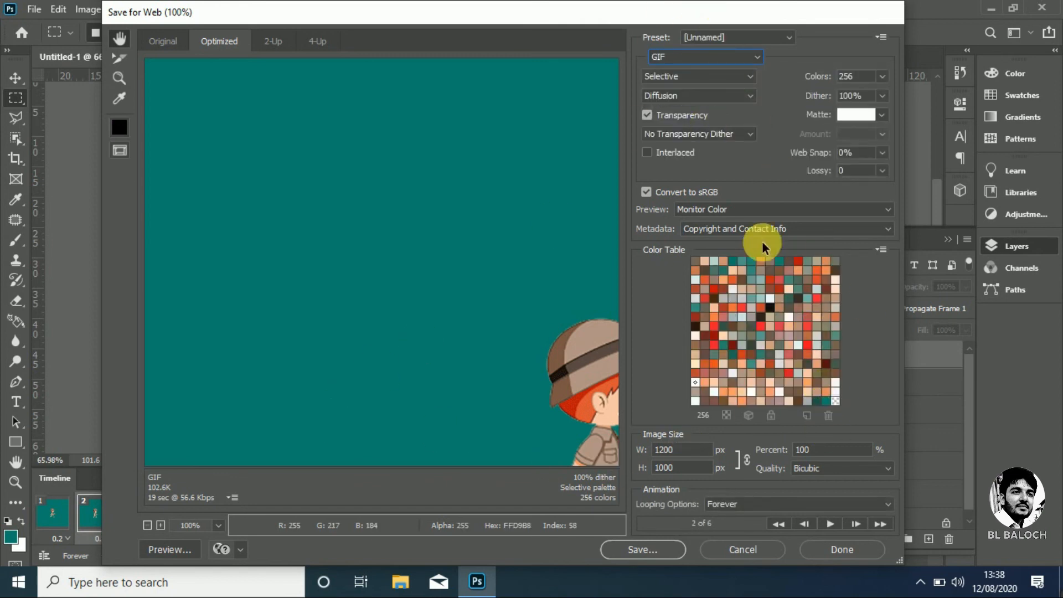
drag(530, 427, 448, 276)
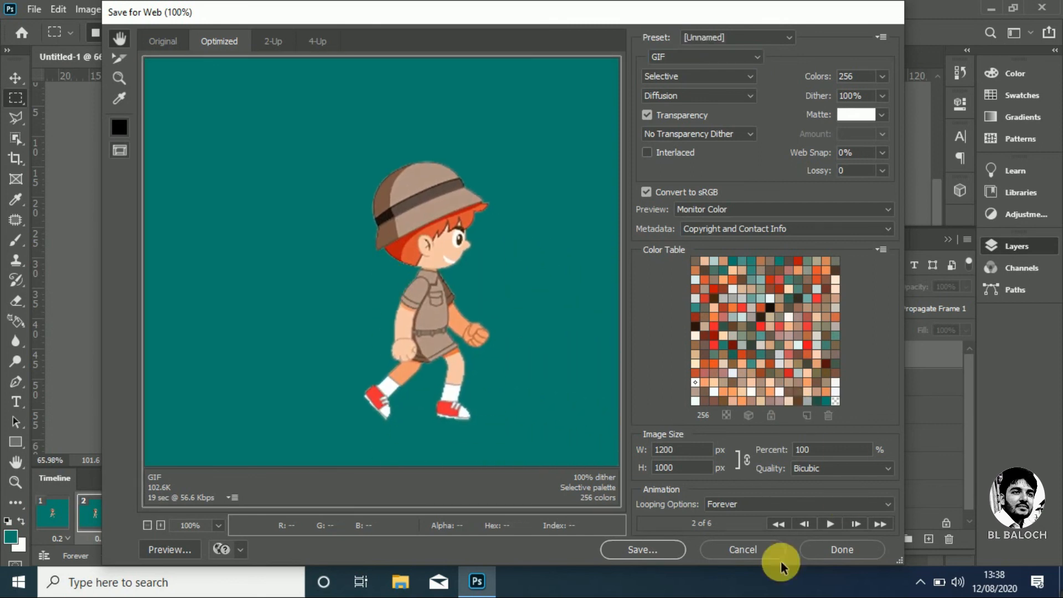
click(827, 523)
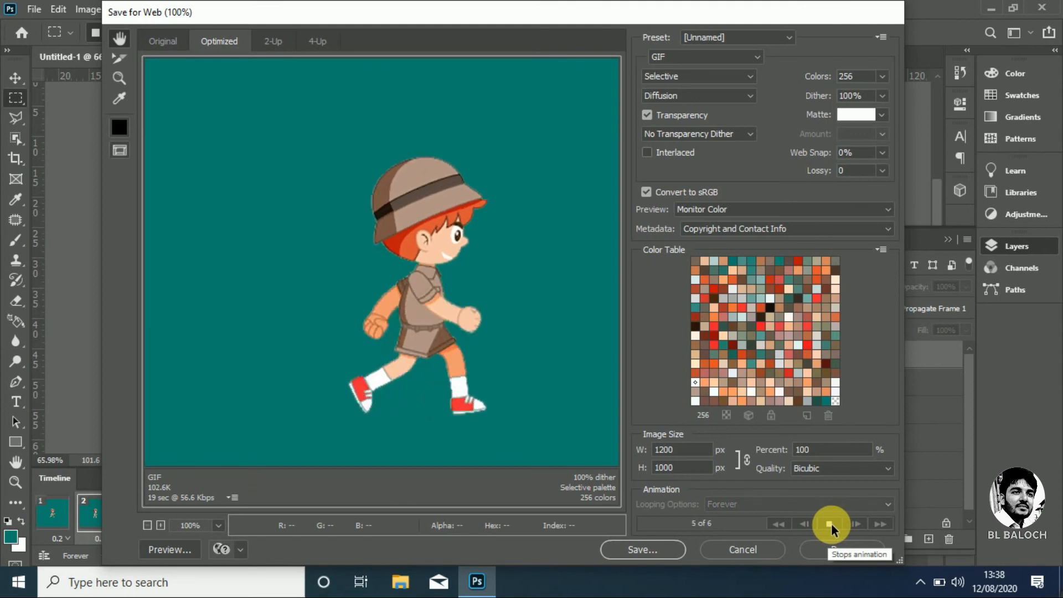
Stop the animation preview, save the GIF to the Desktop as "animation gif" with Images Only format, and finish the web export.
click(829, 524)
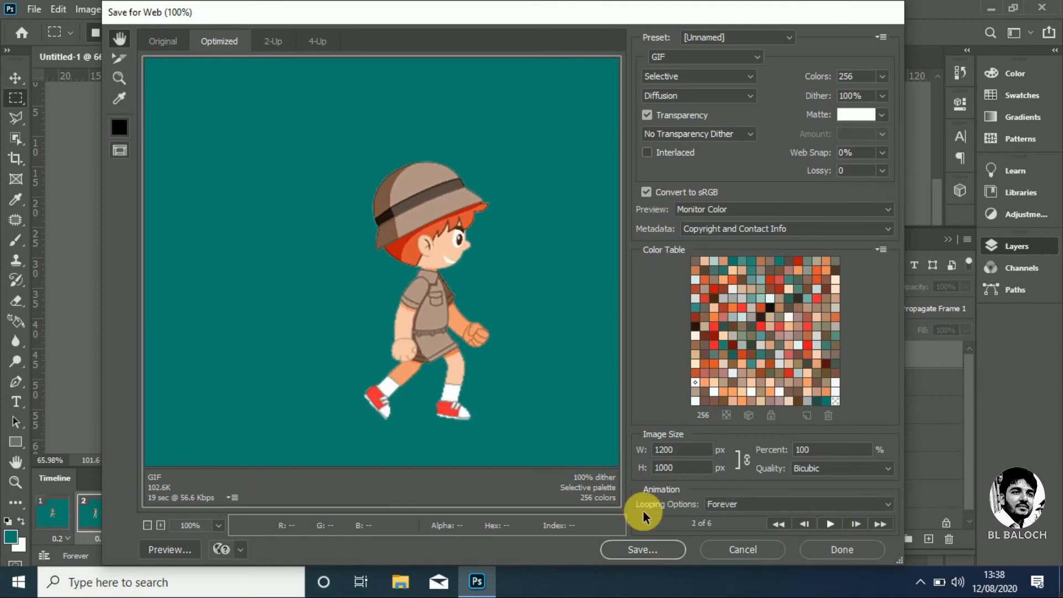
click(646, 550)
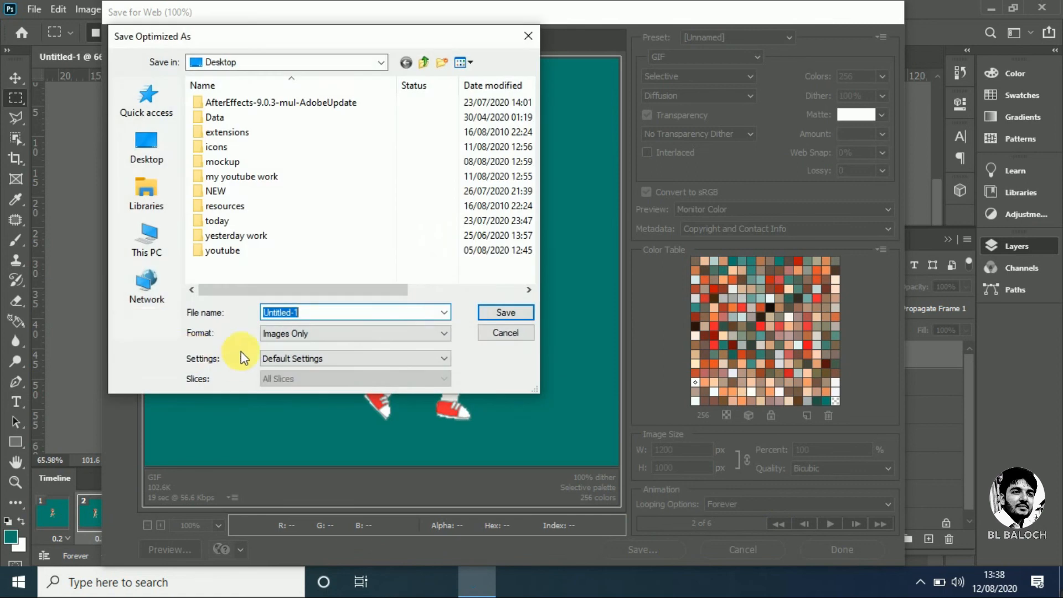
text(animation gif)
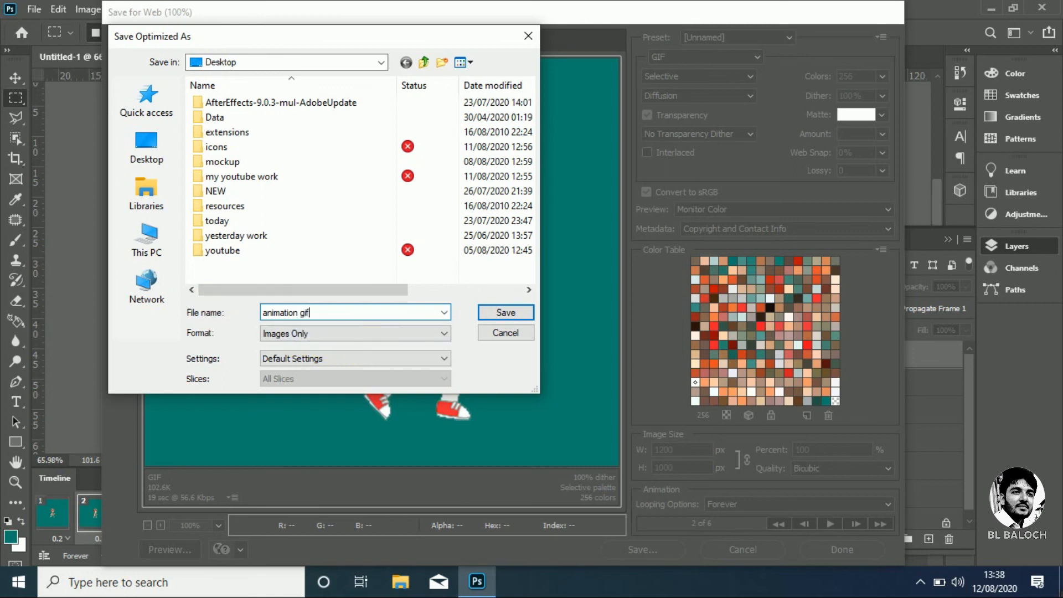
click(153, 152)
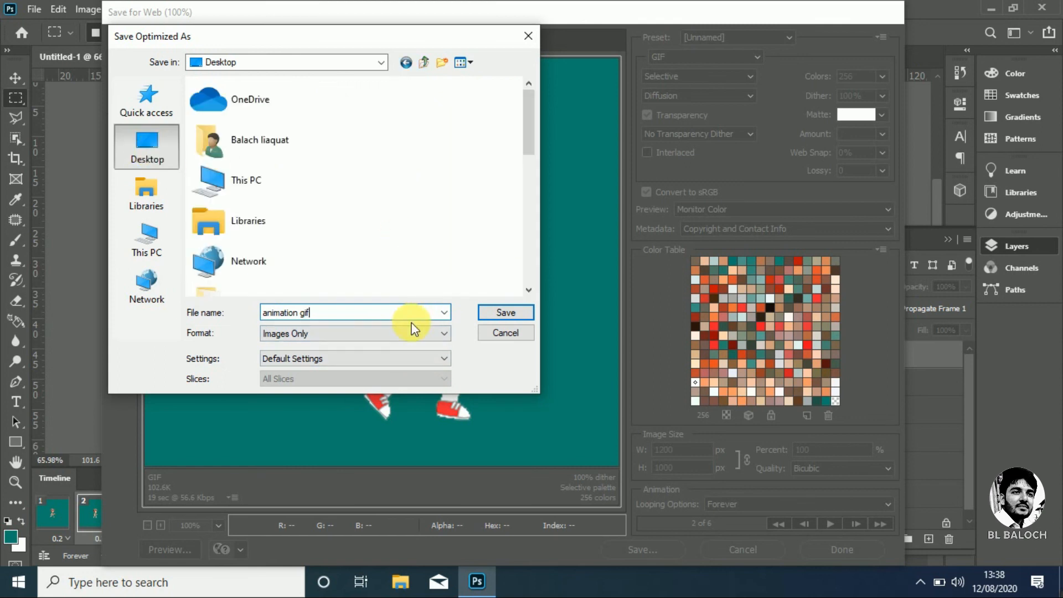
click(504, 312)
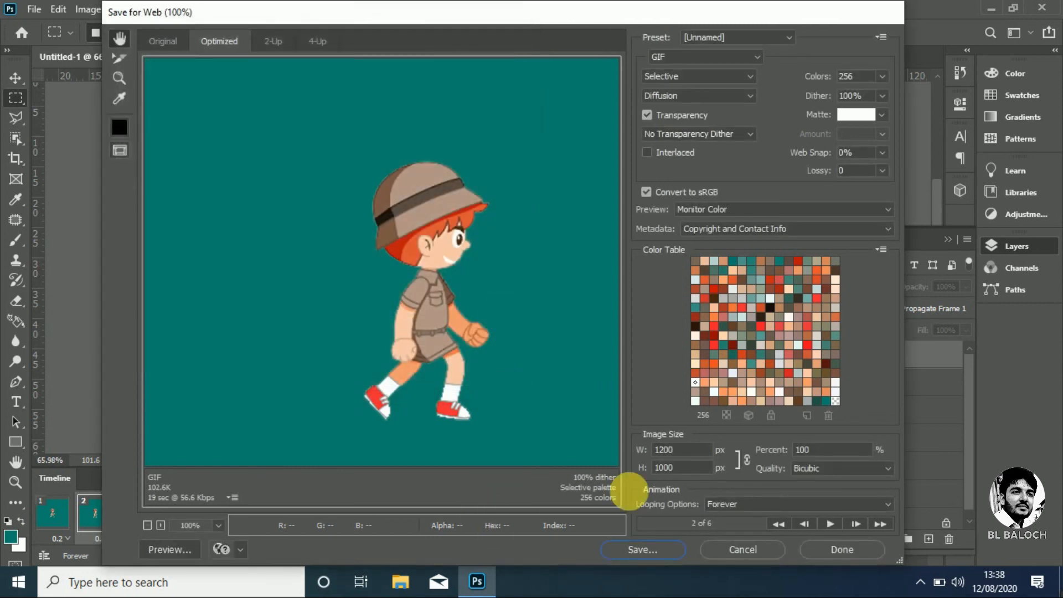
click(837, 555)
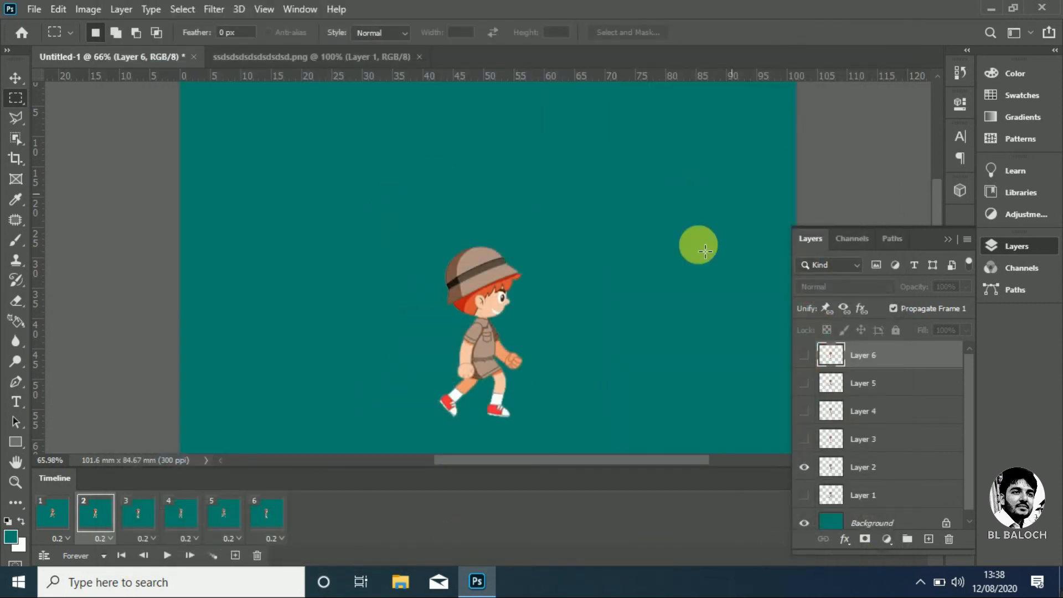
Minimize Photoshop and open the exported animation GIF from the desktop to watch it play.
click(992, 10)
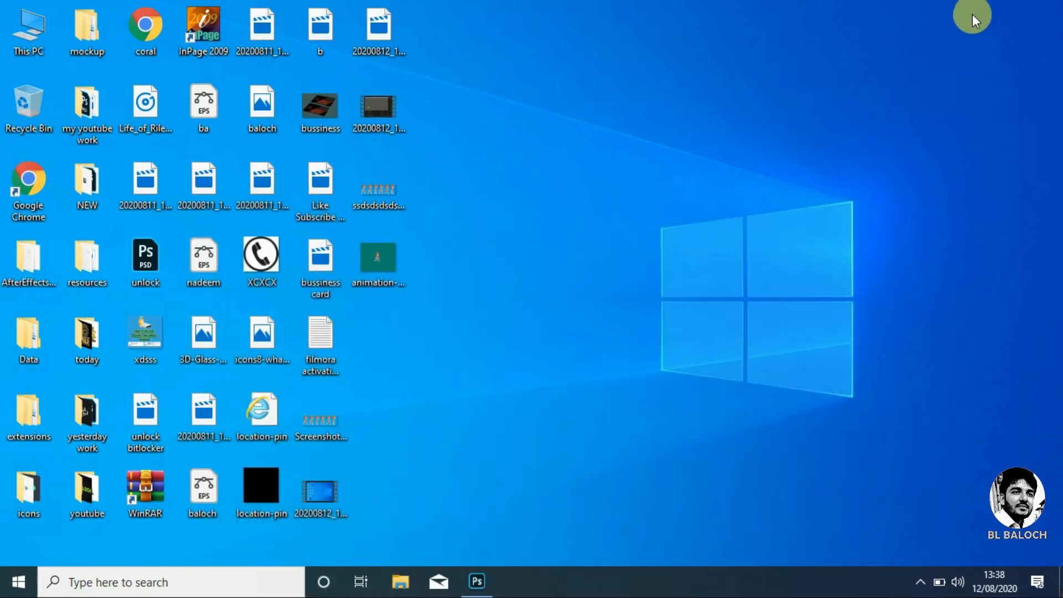
double_click(381, 276)
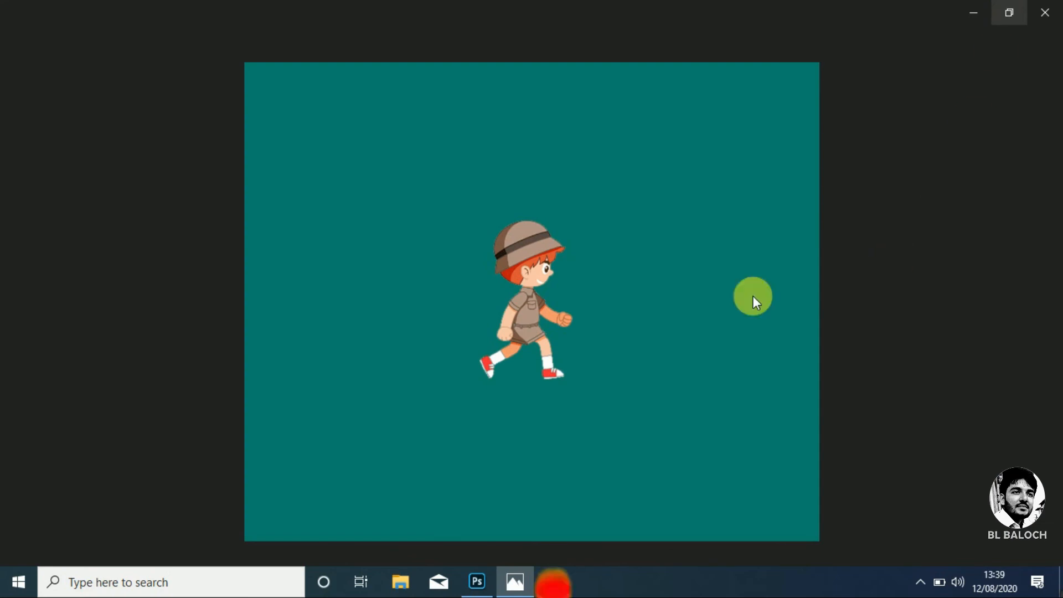